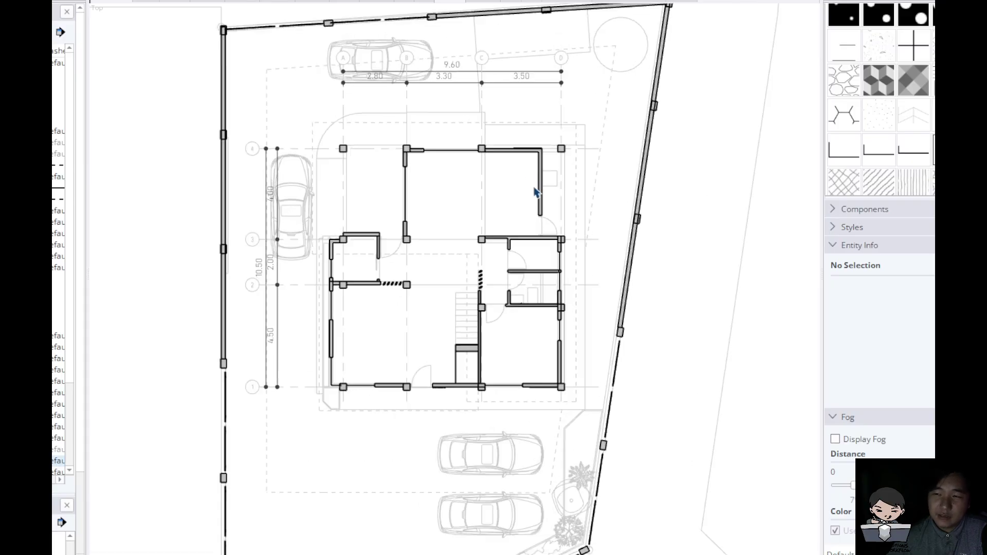
- Select the untagged group of the neighbouring lot beside the fenced site and open its tag choices
{"action": "middle_click_drag", "start_coordinate": [535, 192], "coordinate": [318, 212]}
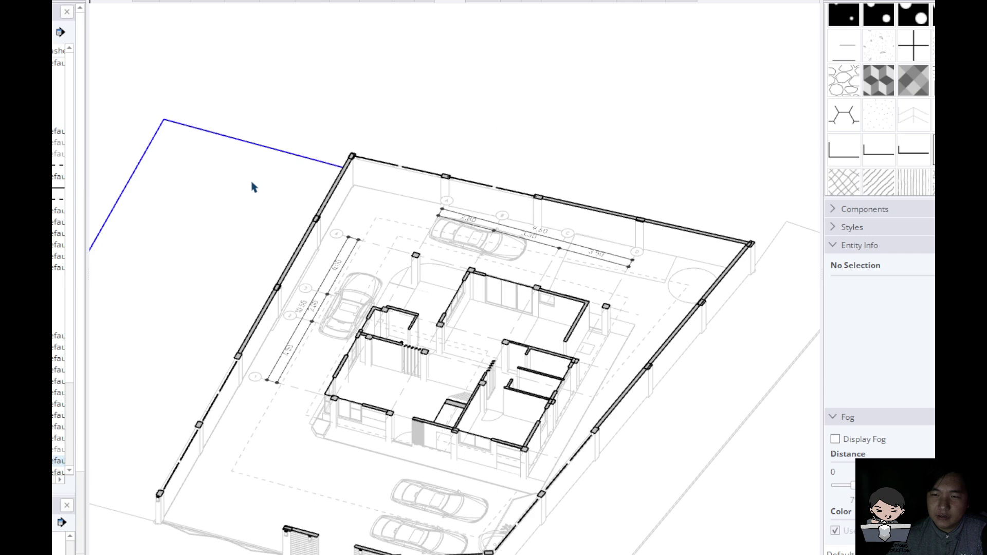
{"action": "scroll", "coordinate": [251, 187], "scroll_direction": "down", "scroll_amount": 3}
{"action": "middle_click_drag", "start_coordinate": [384, 214], "coordinate": [545, 52]}
{"action": "key", "text": "shift+s"}
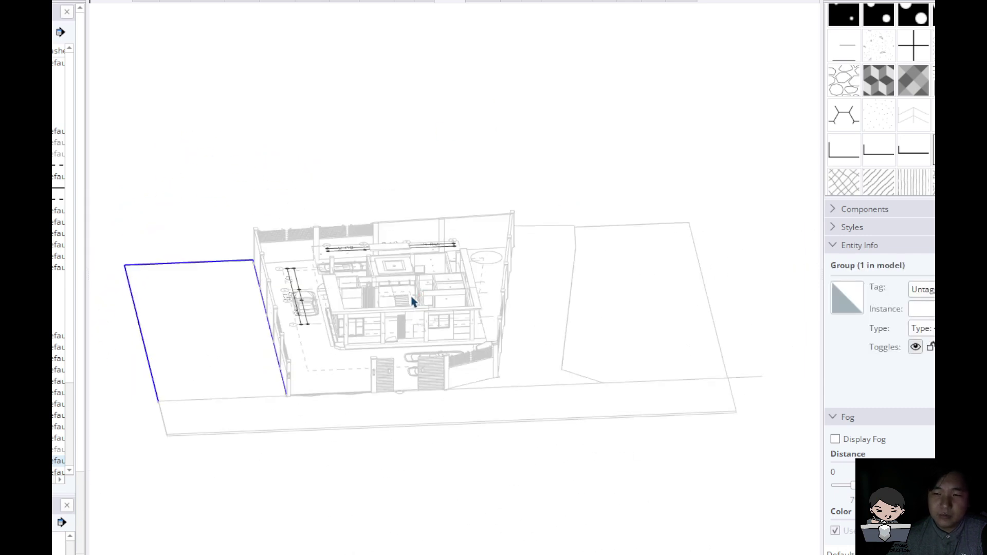
{"action": "left_click", "coordinate": [529, 285]}
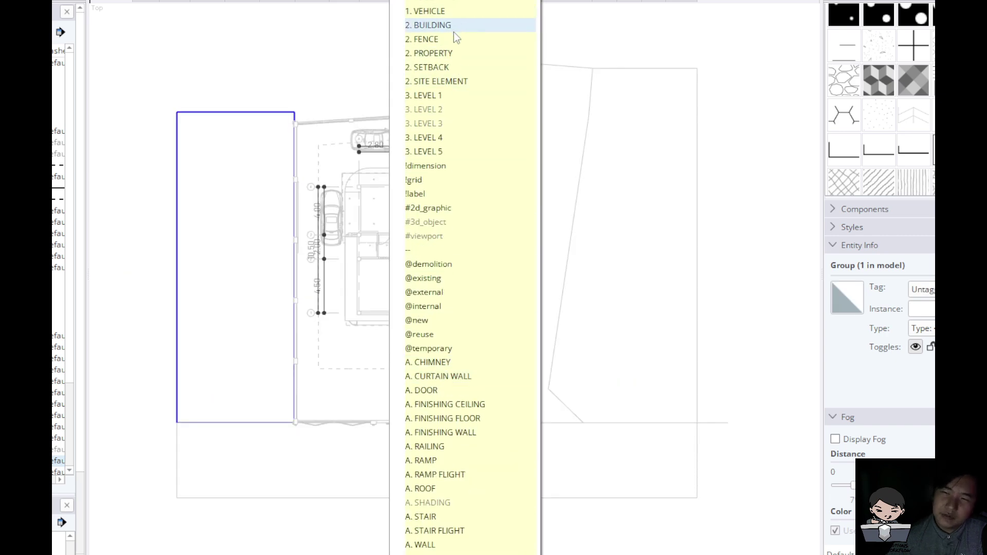
- Assign the untagged group with the lot boundary lines around the house to the 2. PROPERTY tag
{"action": "left_click", "coordinate": [327, 67]}
{"action": "left_click", "coordinate": [326, 67]}
{"action": "scroll", "coordinate": [410, 202], "scroll_direction": "up", "scroll_amount": 3}
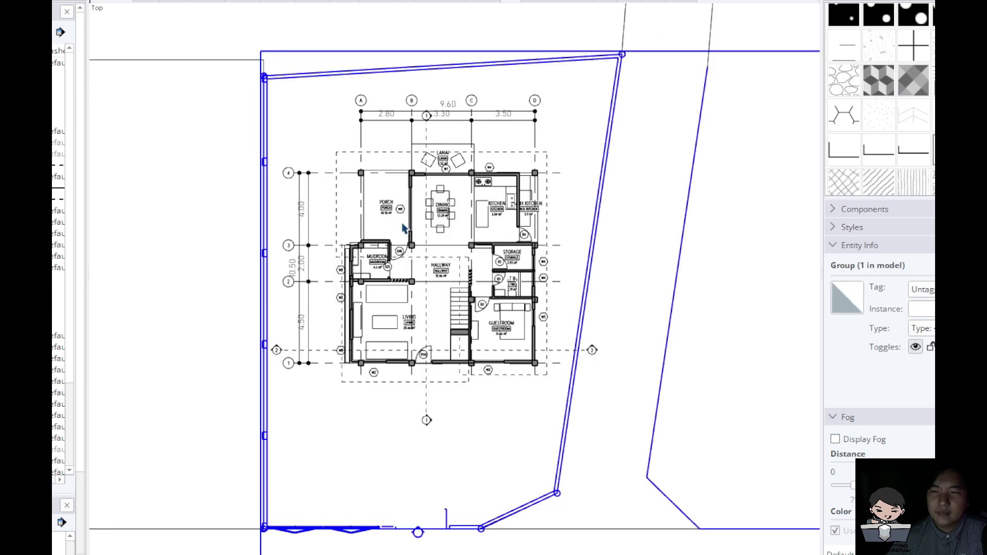
{"action": "scroll", "coordinate": [405, 236], "scroll_direction": "down", "scroll_amount": 3}
{"action": "key", "text": "m"}
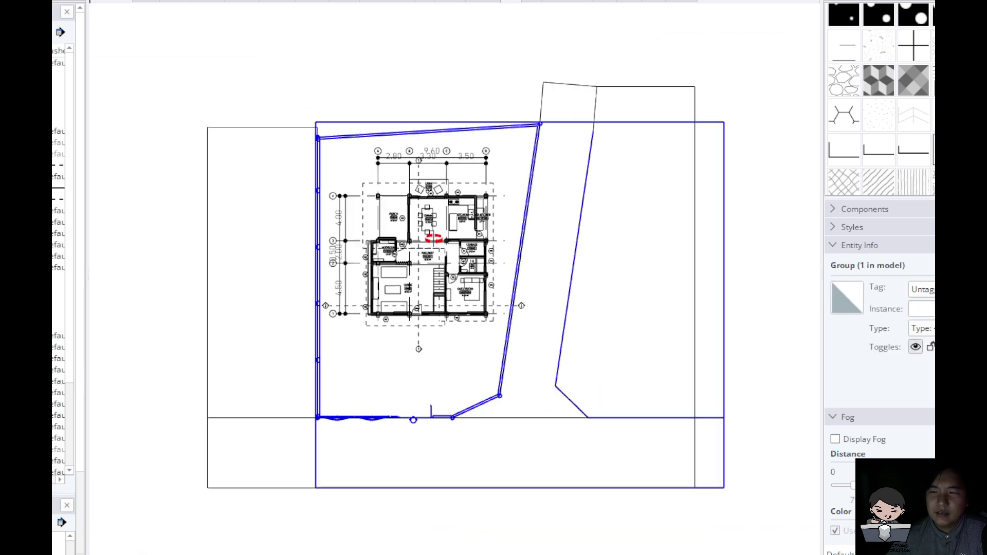
{"action": "middle_click_drag", "start_coordinate": [434, 238], "coordinate": [431, 265]}
{"action": "left_click", "coordinate": [437, 189]}
{"action": "key", "text": "space"}
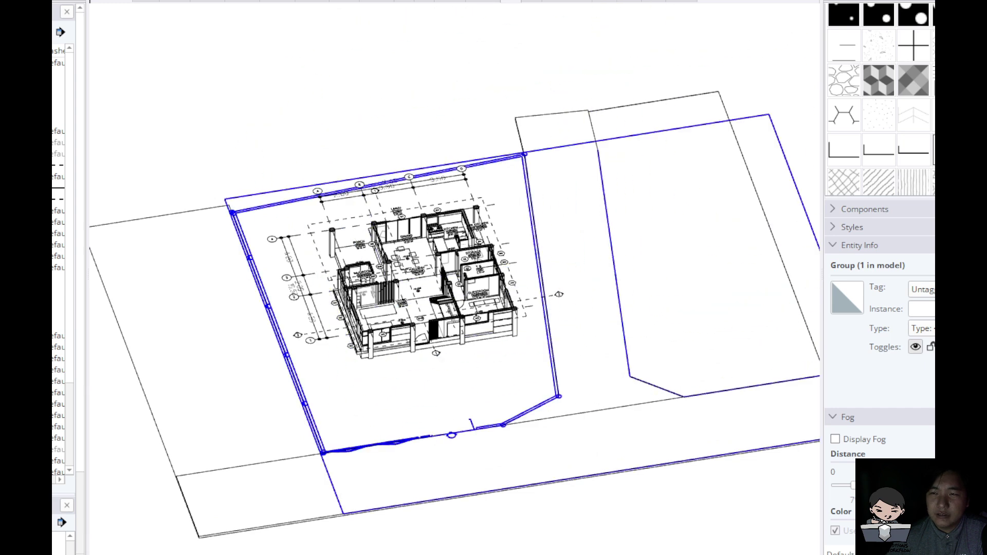
{"action": "left_click", "coordinate": [465, 1]}
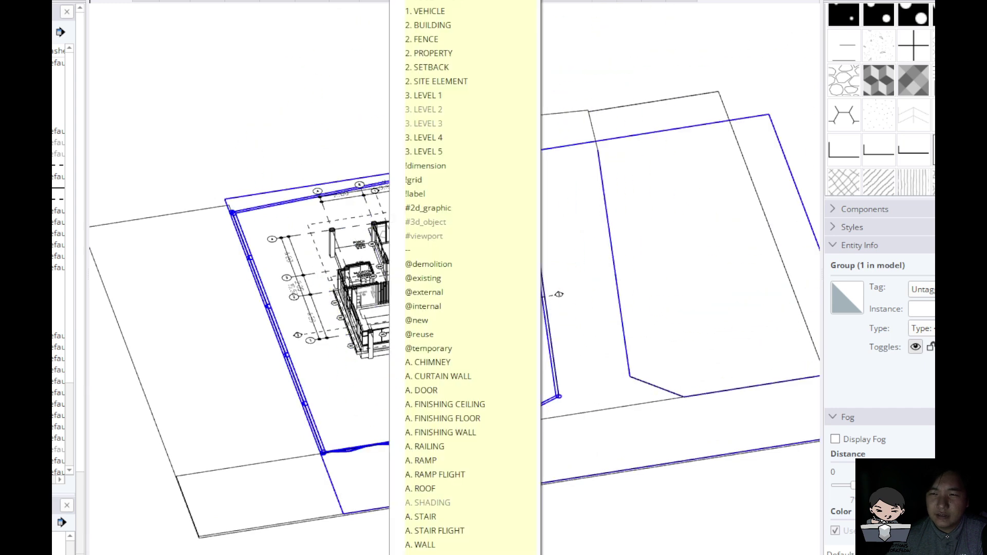
{"action": "left_click", "coordinate": [447, 53]}
- Activate the ground floor plan scene and show the hidden fence, vehicles and site elements around the house
{"action": "left_click", "coordinate": [509, 2]}
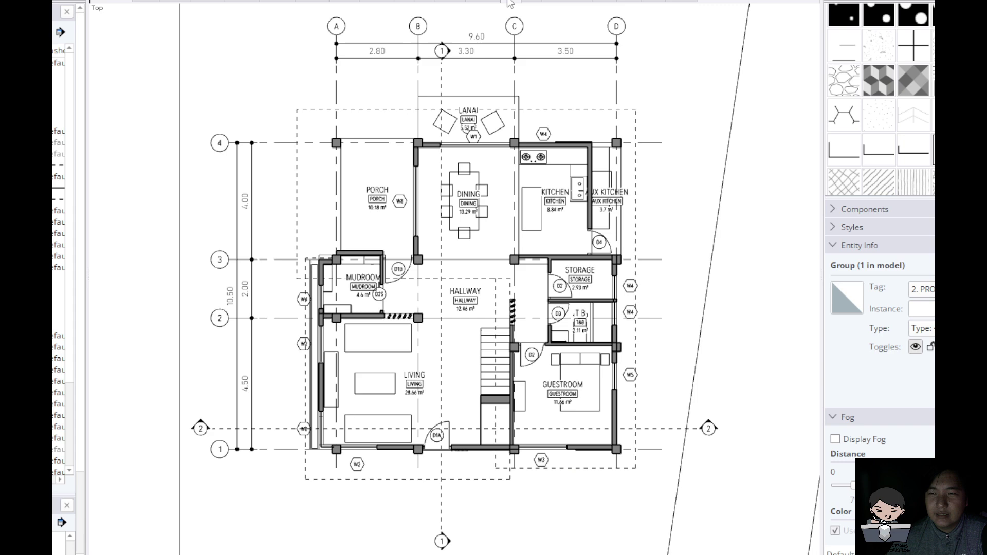
{"action": "left_click", "coordinate": [58, 75]}
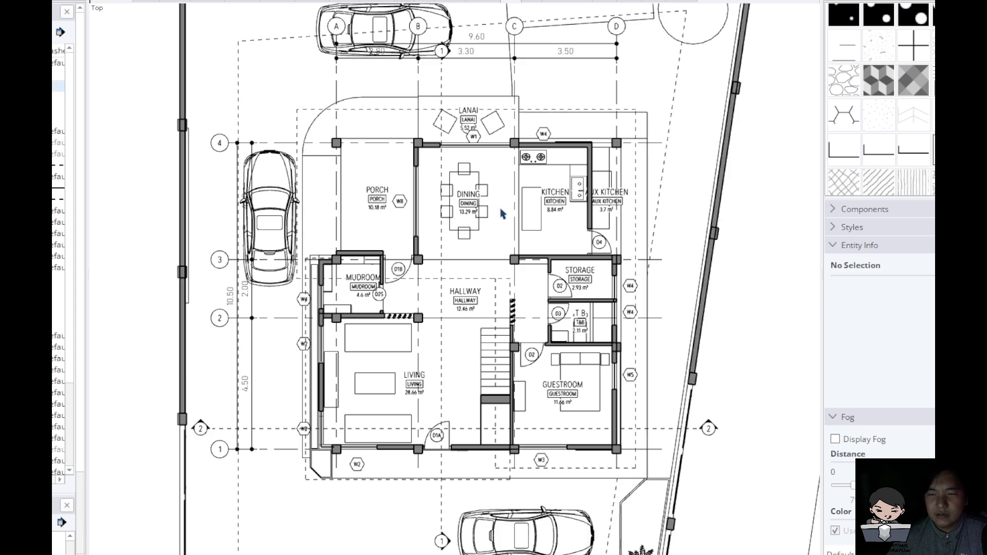
{"action": "scroll", "coordinate": [502, 215], "scroll_direction": "down", "scroll_amount": 2}
{"action": "scroll", "coordinate": [555, 173], "scroll_direction": "up", "scroll_amount": 2}
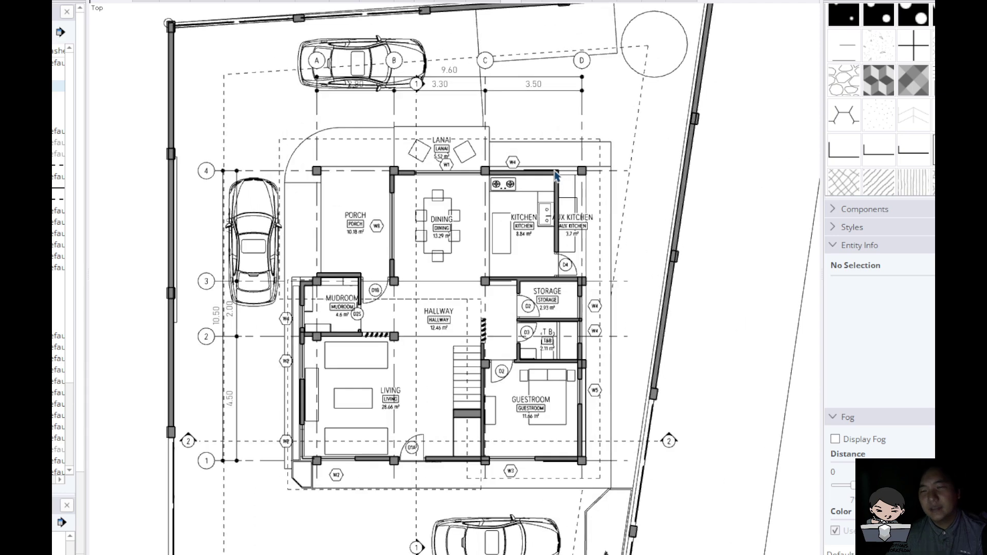
{"action": "scroll", "coordinate": [555, 172], "scroll_direction": "down", "scroll_amount": 2}
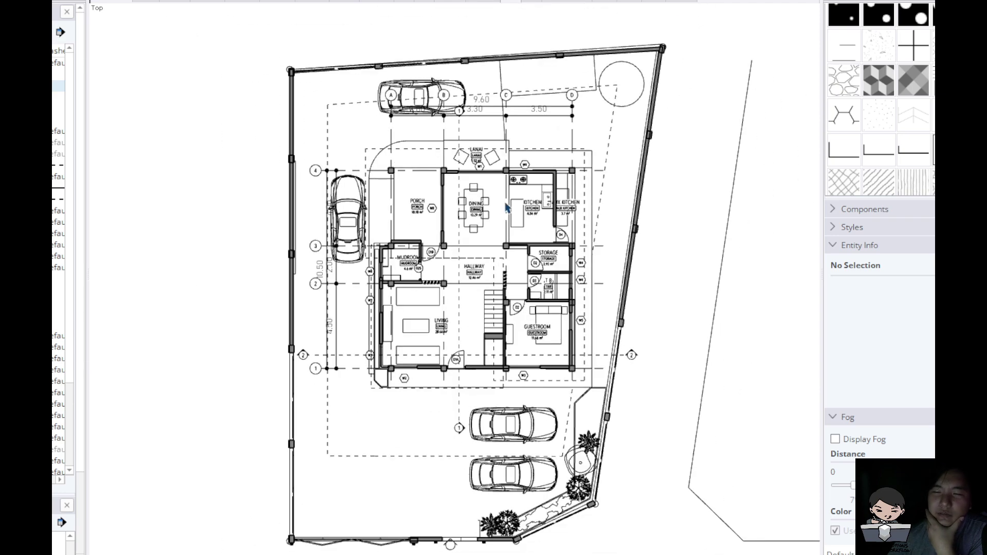
{"action": "scroll", "coordinate": [502, 205], "scroll_direction": "up", "scroll_amount": 1}
{"action": "scroll", "coordinate": [502, 205], "scroll_direction": "up", "scroll_amount": 2}
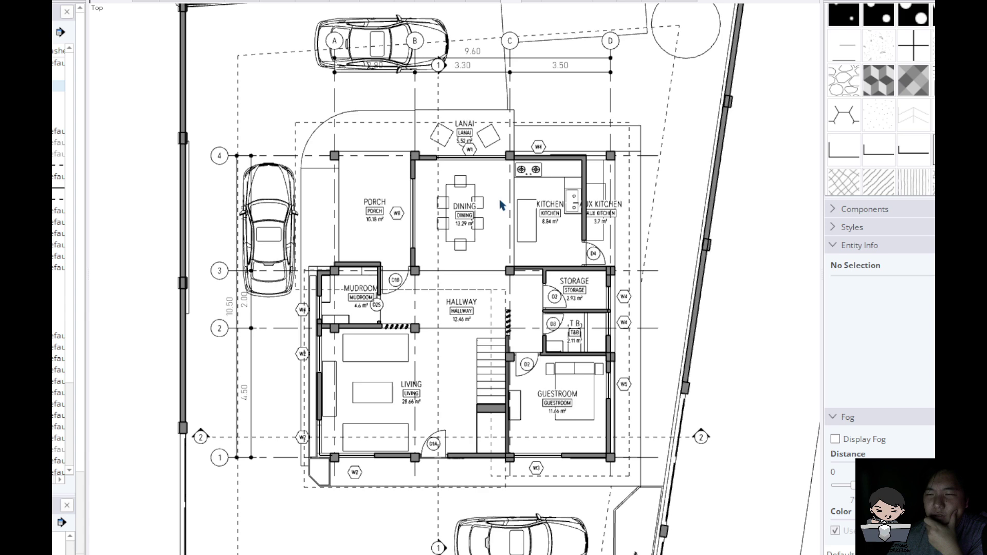
{"action": "scroll", "coordinate": [502, 204], "scroll_direction": "down", "scroll_amount": 2}
{"action": "scroll", "coordinate": [502, 205], "scroll_direction": "up", "scroll_amount": 1}
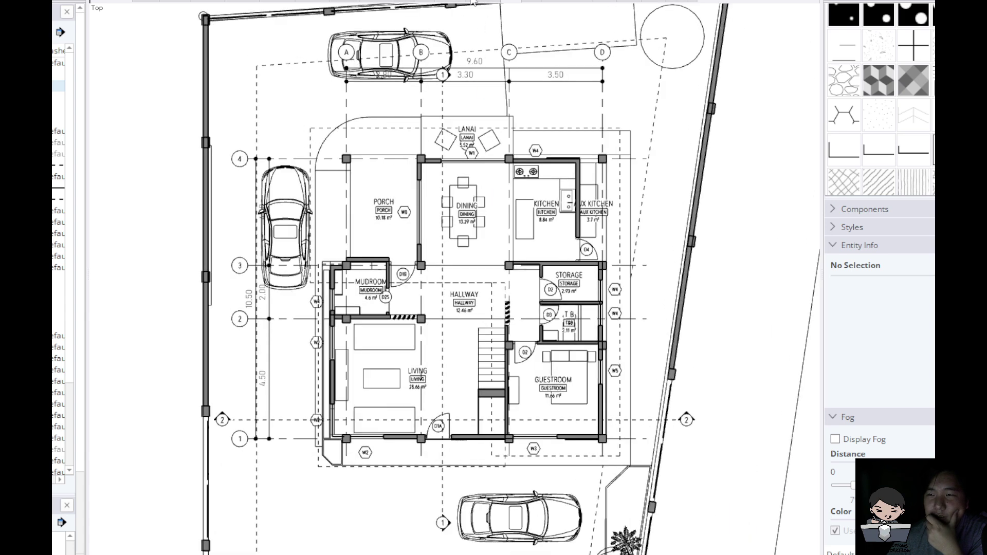
- Compare the site scene with the ground floor plan scene, examining the fence, parked cars and lot boundary
{"action": "left_click", "coordinate": [456, 1]}
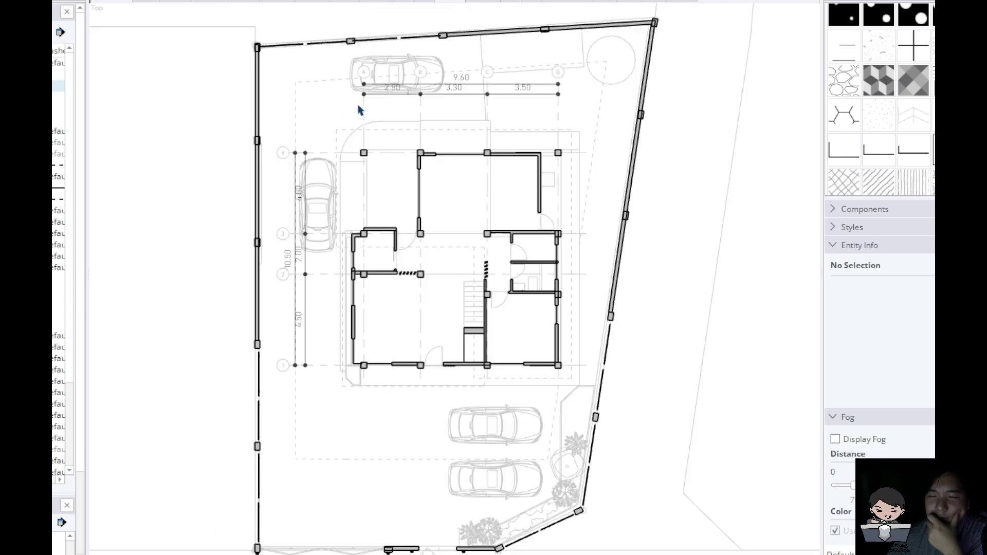
{"action": "left_click", "coordinate": [509, 2]}
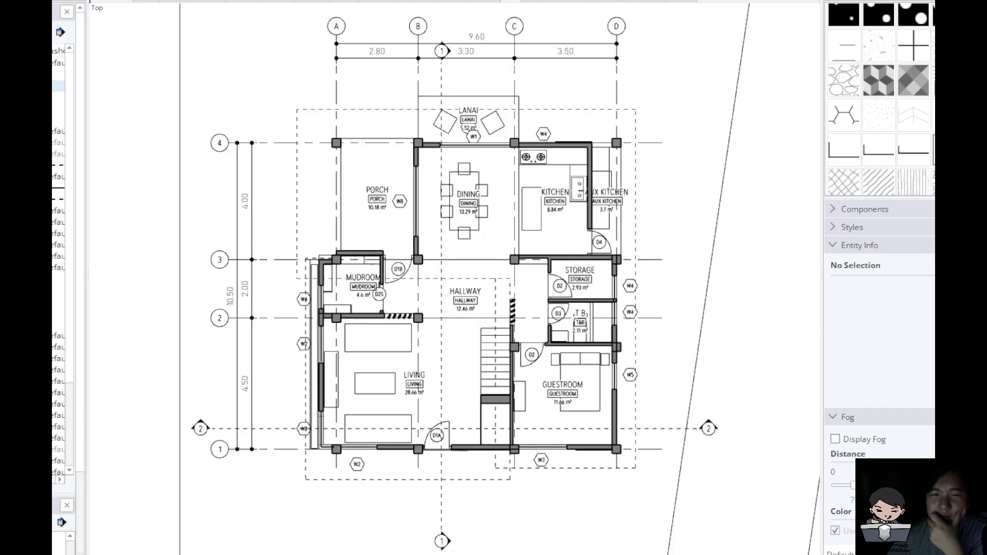
{"action": "scroll", "coordinate": [394, 295], "scroll_direction": "down", "scroll_amount": 3}
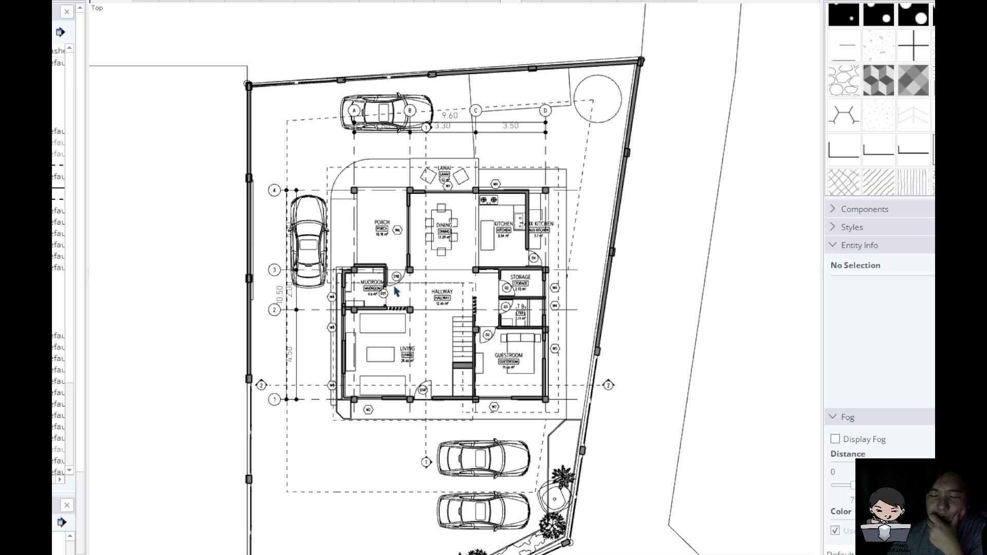
{"action": "scroll", "coordinate": [425, 391], "scroll_direction": "up", "scroll_amount": 1}
{"action": "scroll", "coordinate": [484, 247], "scroll_direction": "down", "scroll_amount": 3}
{"action": "scroll", "coordinate": [446, 484], "scroll_direction": "up", "scroll_amount": 4}
{"action": "scroll", "coordinate": [448, 500], "scroll_direction": "down", "scroll_amount": 4}
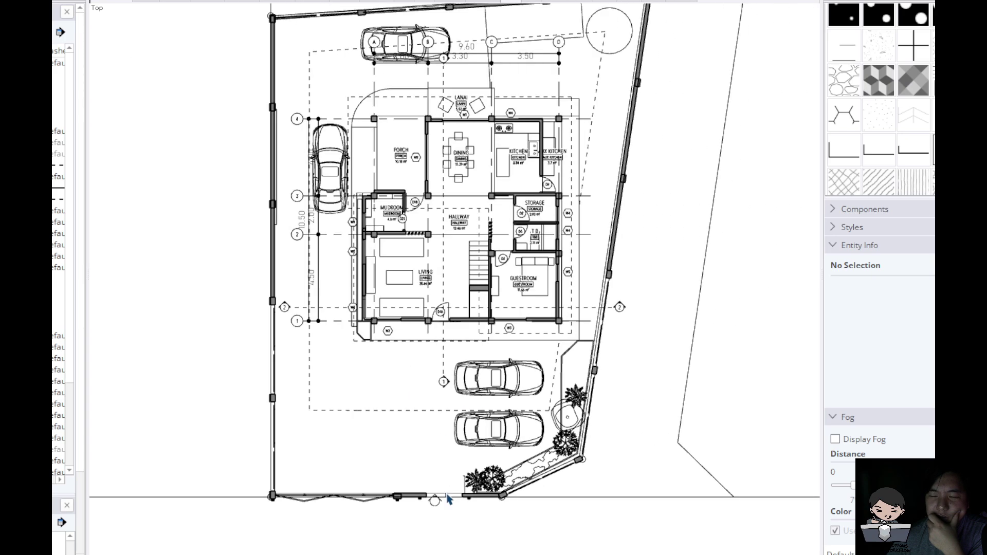
{"action": "scroll", "coordinate": [428, 226], "scroll_direction": "up", "scroll_amount": 4}
{"action": "scroll", "coordinate": [433, 221], "scroll_direction": "down", "scroll_amount": 4}
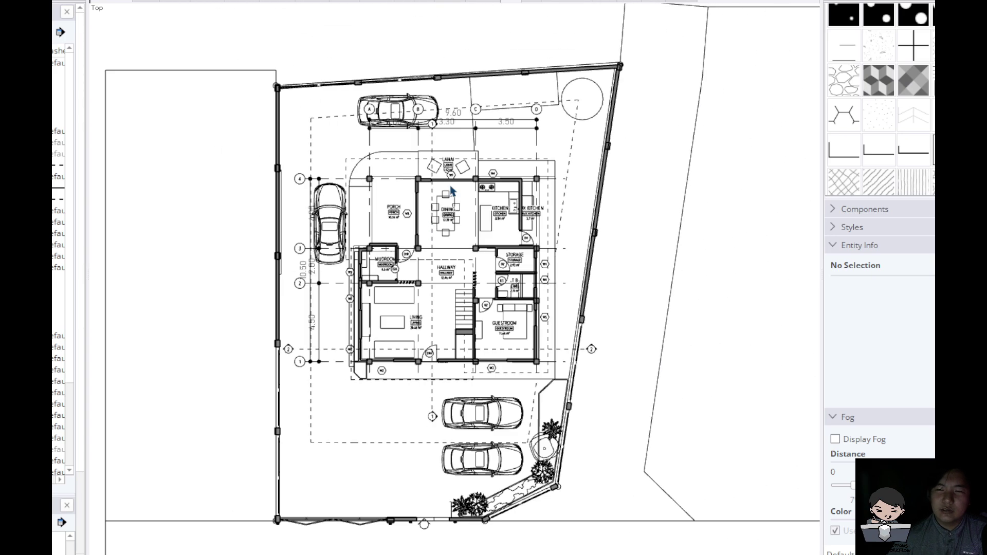
{"action": "scroll", "coordinate": [445, 178], "scroll_direction": "up", "scroll_amount": 1}
- Hide the property lines in the ground floor and second floor plan scenes
{"action": "left_click", "coordinate": [462, 1]}
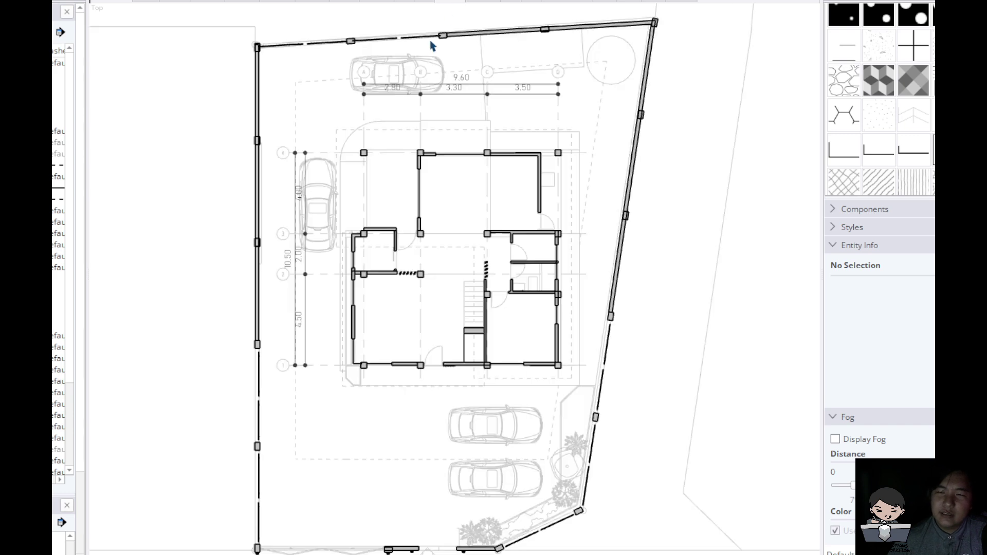
{"action": "left_click", "coordinate": [516, 2]}
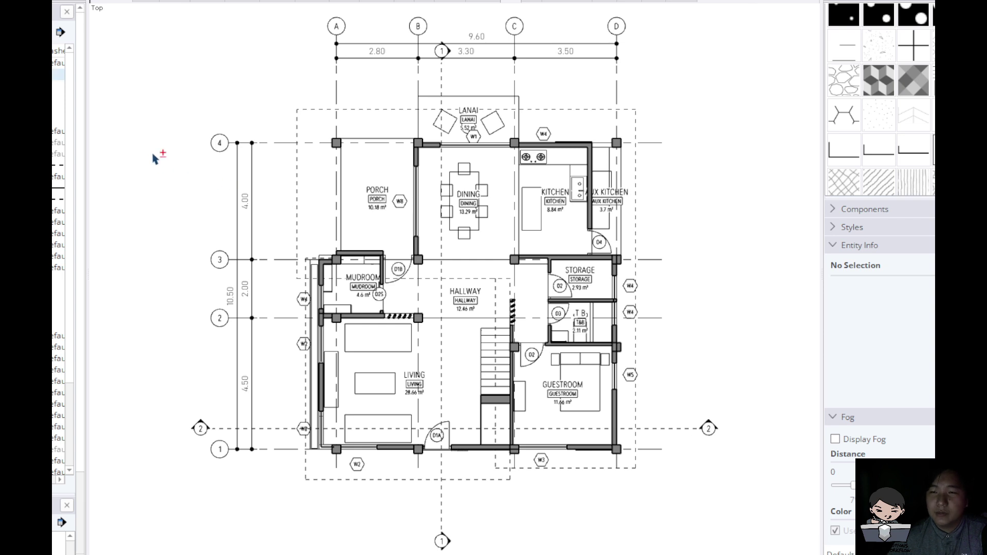
{"action": "left_click", "coordinate": [529, 2]}
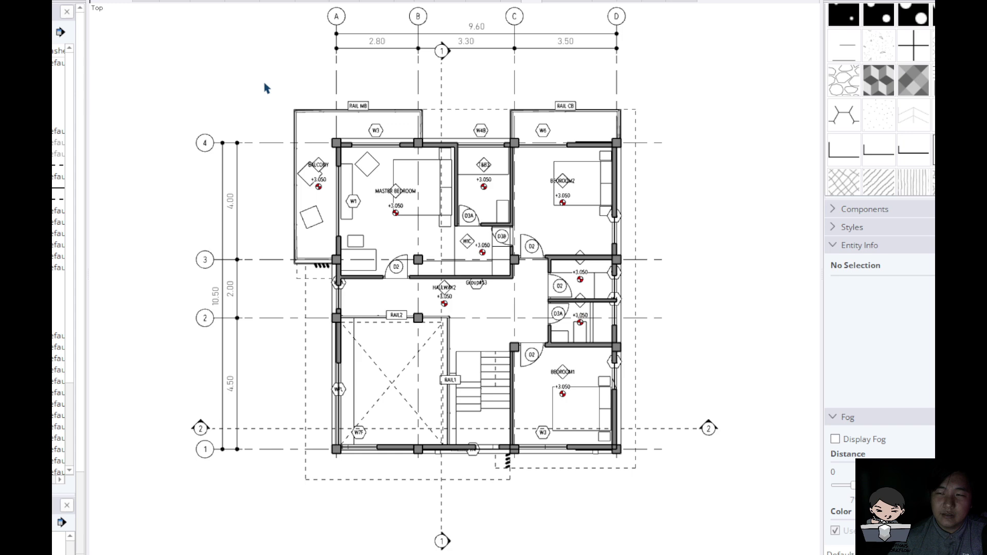
{"action": "left_click", "coordinate": [567, 2]}
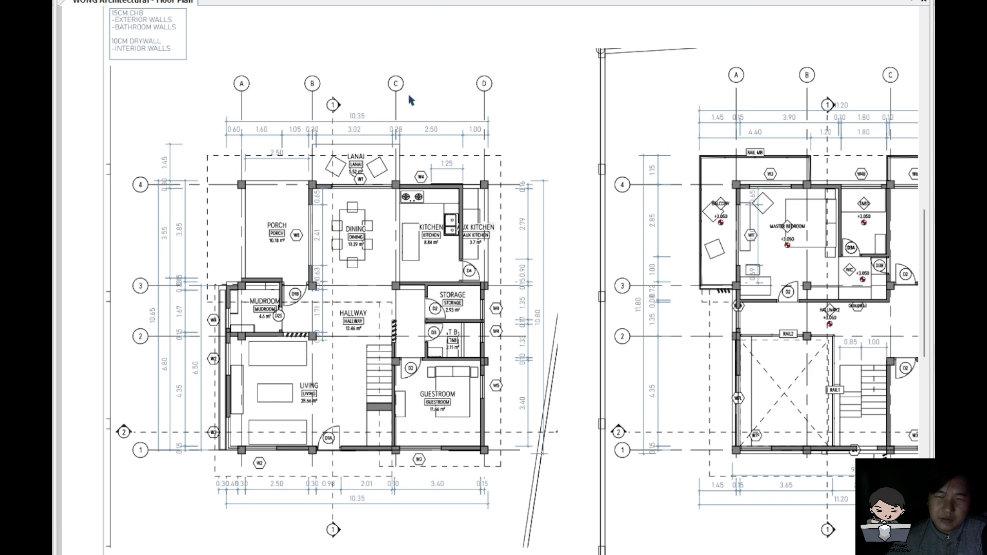
- Switch to the floor plan sheet in LayOut and update the model reference of the second floor plan viewport
{"action": "scroll", "coordinate": [396, 110], "scroll_direction": "up", "scroll_amount": 1}
{"action": "left_click_drag", "start_coordinate": [692, 144], "coordinate": [651, 146]}
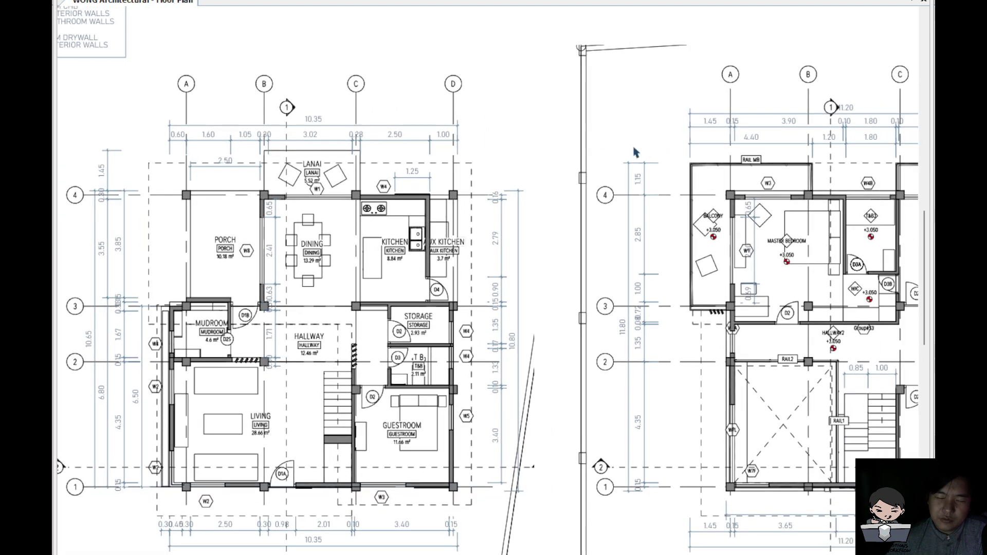
{"action": "left_click", "coordinate": [418, 147]}
{"action": "left_click", "coordinate": [419, 124]}
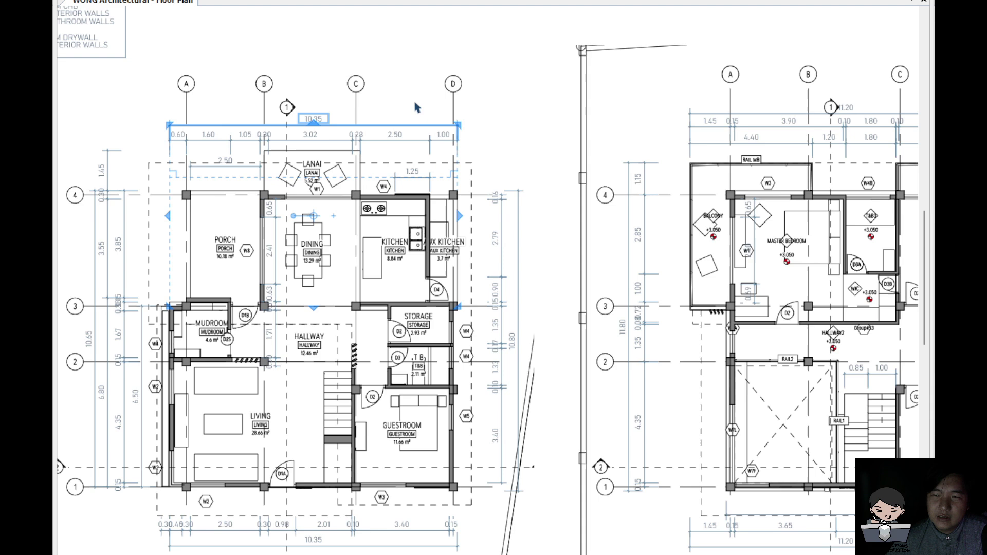
{"action": "left_click", "coordinate": [540, 104]}
{"action": "left_click", "coordinate": [582, 94]}
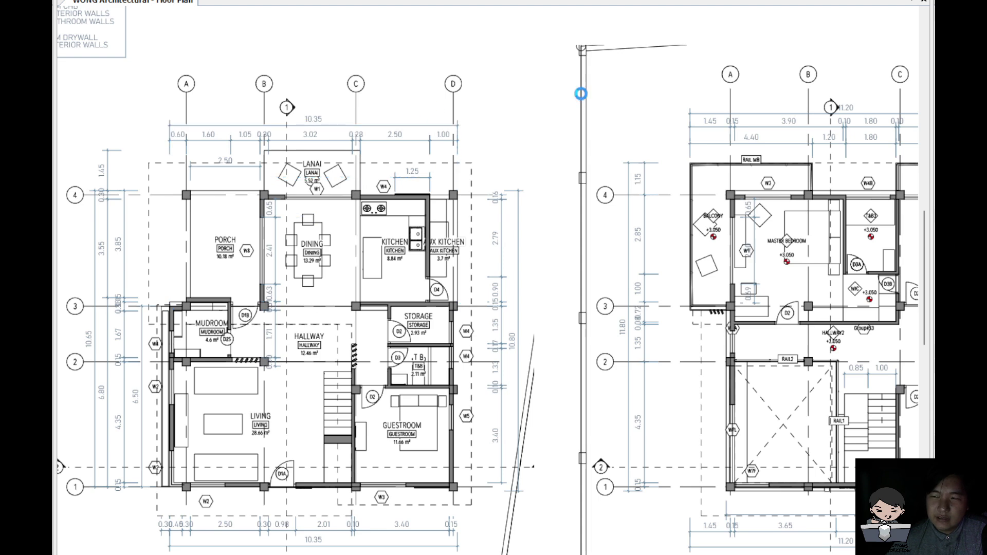
{"action": "left_click", "coordinate": [581, 94]}
{"action": "right_click", "coordinate": [581, 94]}
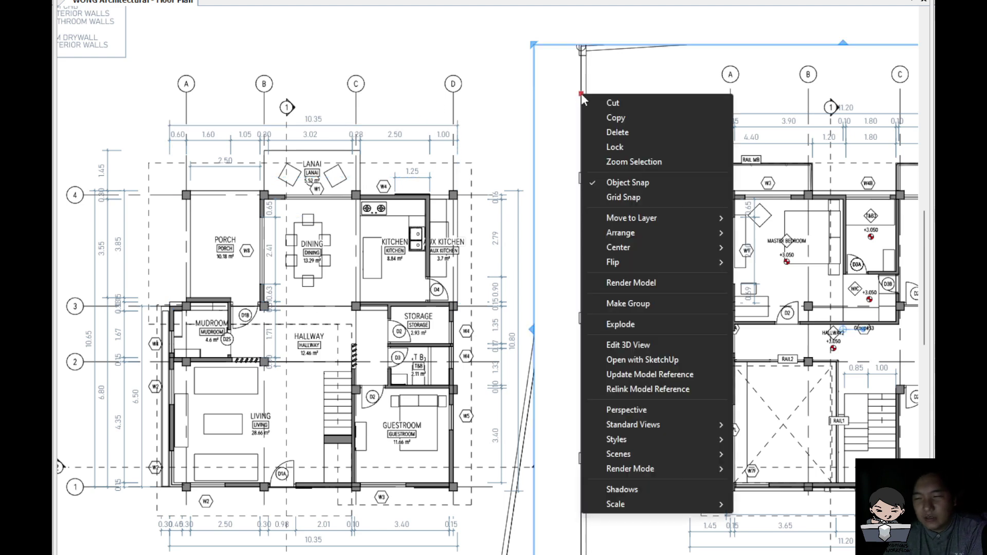
{"action": "left_click", "coordinate": [634, 375]}
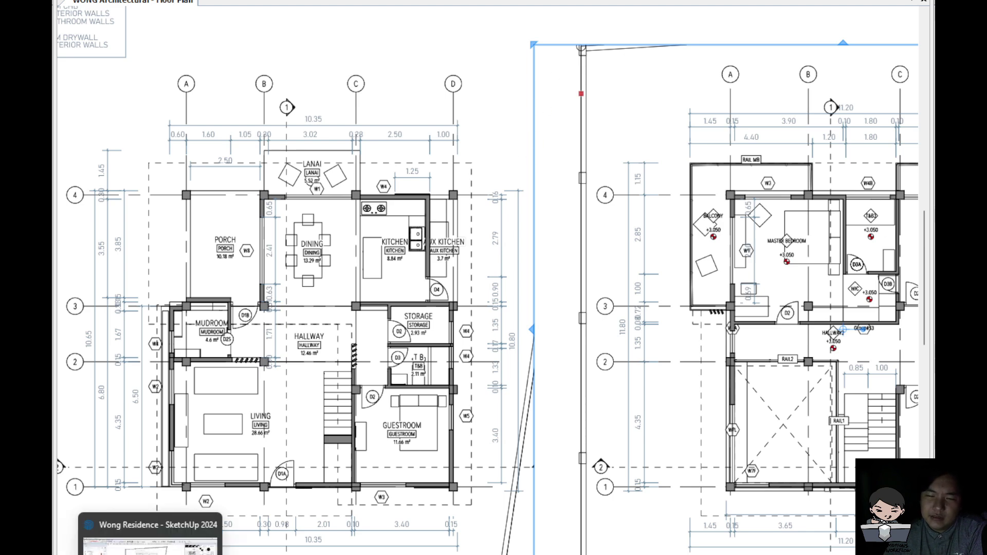
- Switch back to the Wong Residence model in SketchUp and review the site scene and the ground floor plan scene
{"action": "left_click", "coordinate": [154, 538]}
{"action": "scroll", "coordinate": [457, 180], "scroll_direction": "up", "scroll_amount": 2}
{"action": "scroll", "coordinate": [457, 180], "scroll_direction": "down", "scroll_amount": 3}
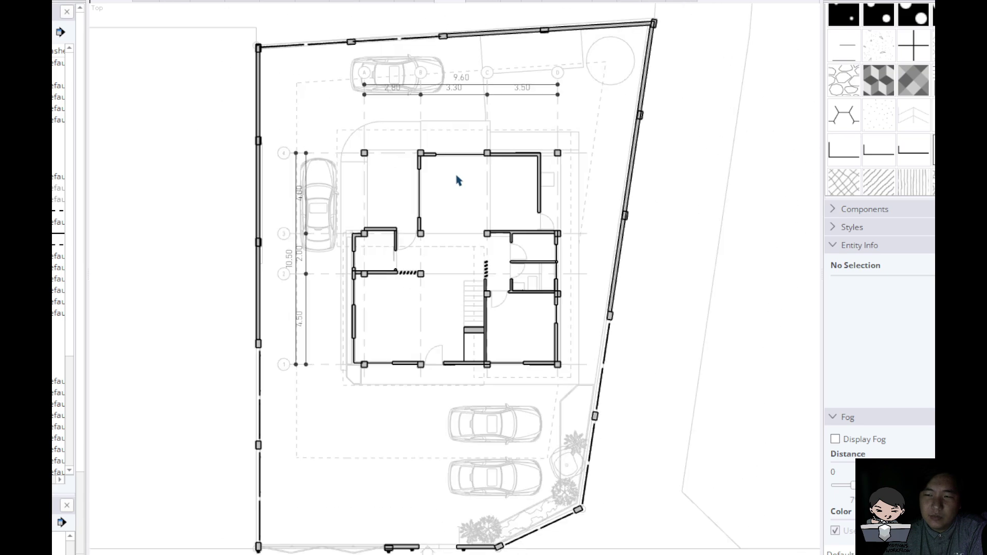
{"action": "scroll", "coordinate": [458, 178], "scroll_direction": "up", "scroll_amount": 4}
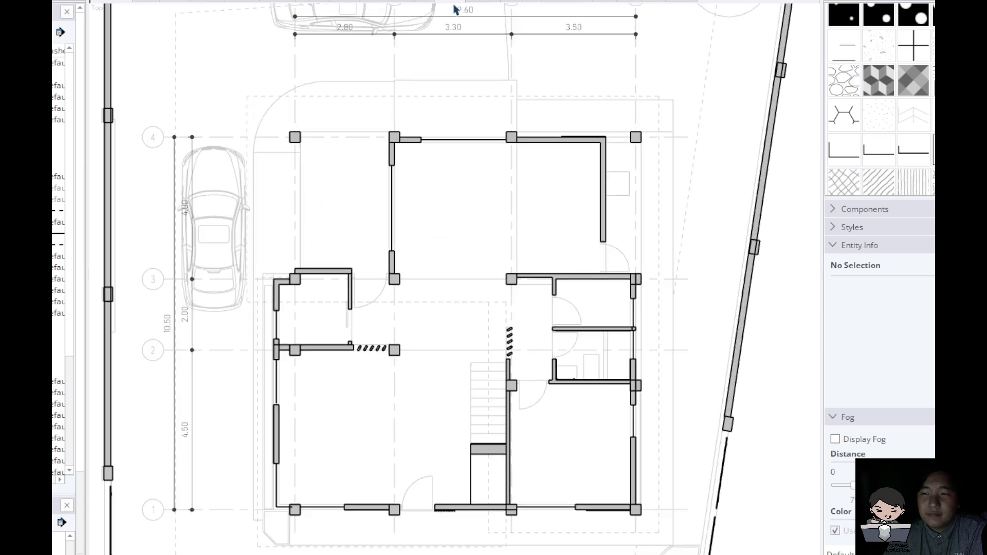
{"action": "scroll", "coordinate": [455, 4], "scroll_direction": "down", "scroll_amount": 2}
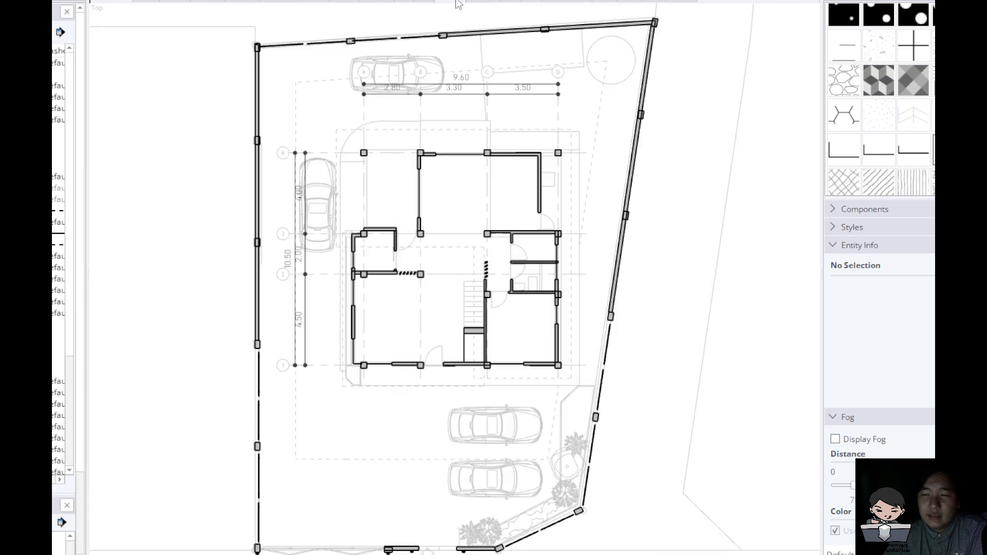
{"action": "left_click", "coordinate": [517, 2]}
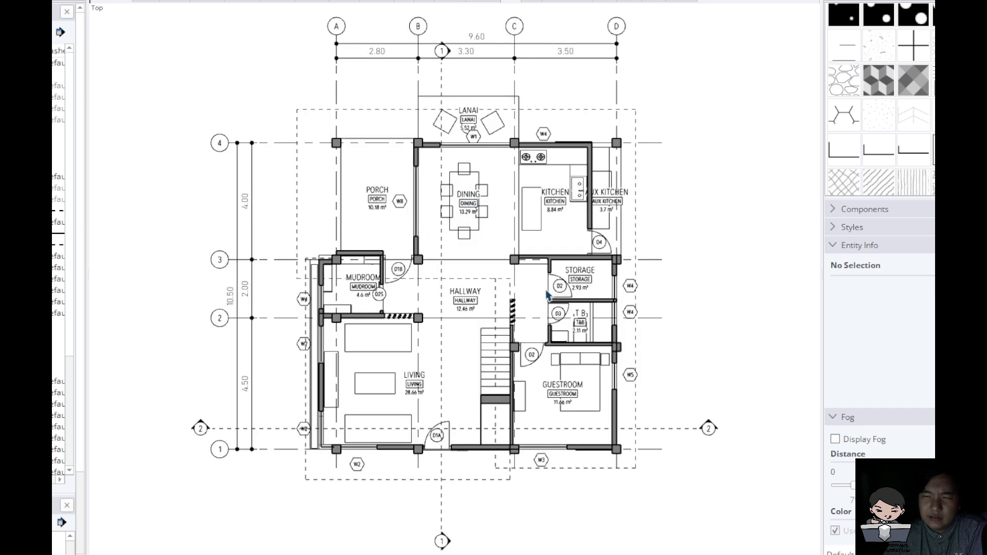
- Toggle the visibility of the grids, dimensions and room labels on the ground floor plan
{"action": "left_click", "coordinate": [58, 222]}
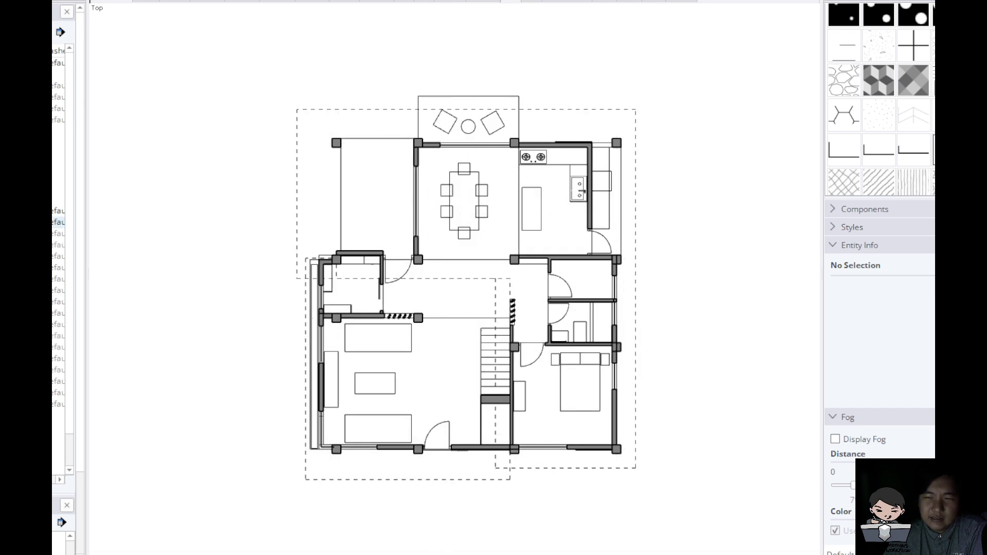
{"action": "left_click", "coordinate": [58, 222]}
{"action": "left_click", "coordinate": [58, 222]}
{"action": "left_click", "coordinate": [58, 222]}
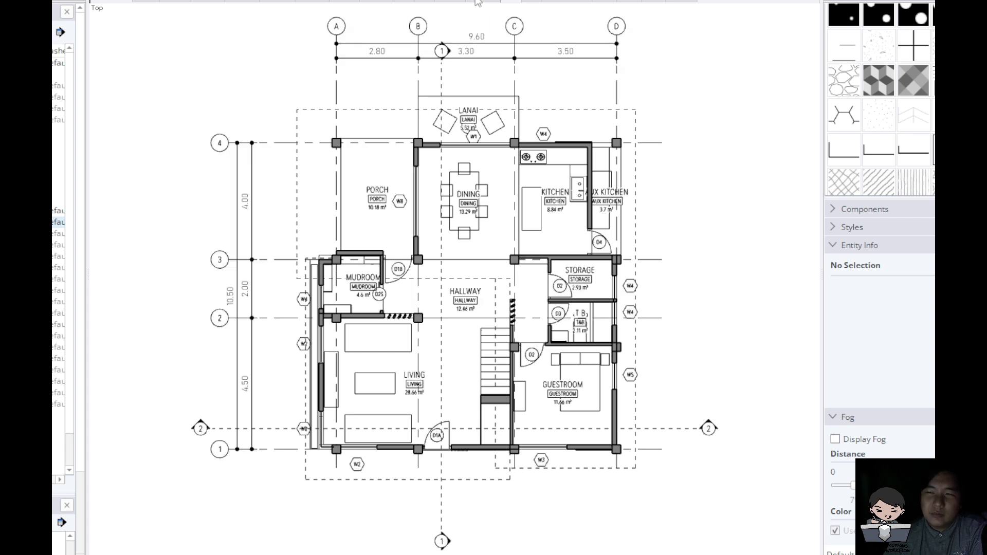
- Check the floor plan sheet in LayOut and return to SketchUp with the roof and site plan displayed
{"action": "left_click", "coordinate": [452, 2]}
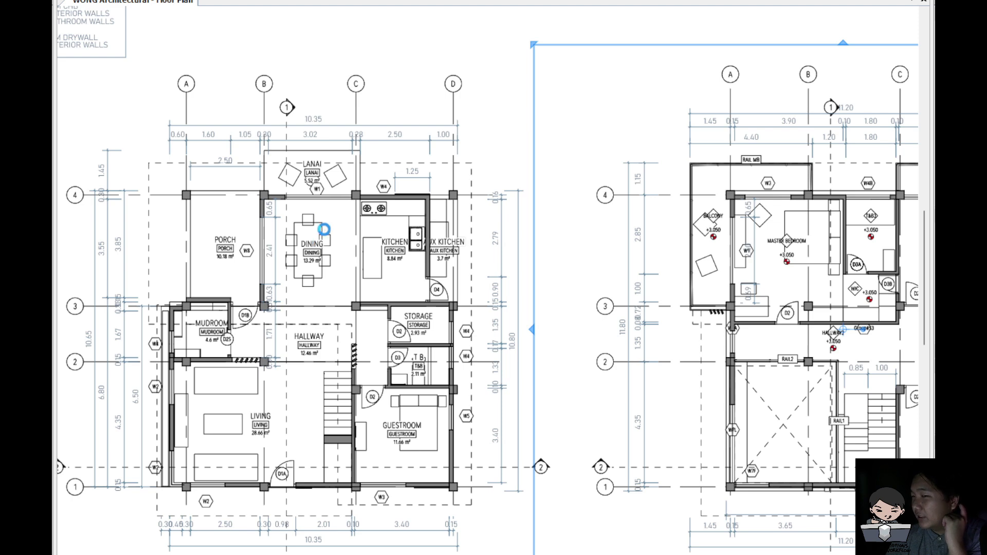
{"action": "left_click", "coordinate": [177, 552]}
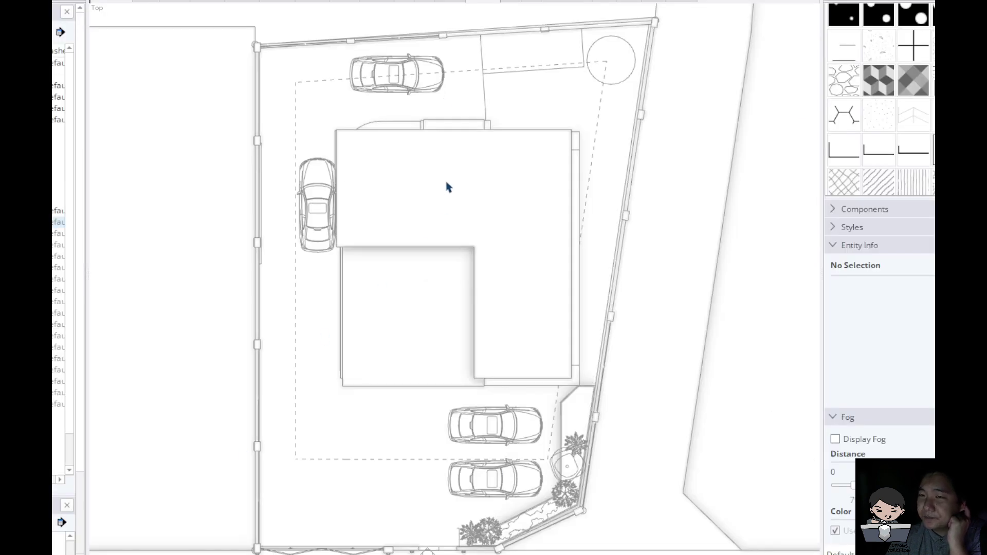
- Switch to the furnished ground floor plan scene and open the group holding the room spaces for editing
{"action": "left_click", "coordinate": [461, 1]}
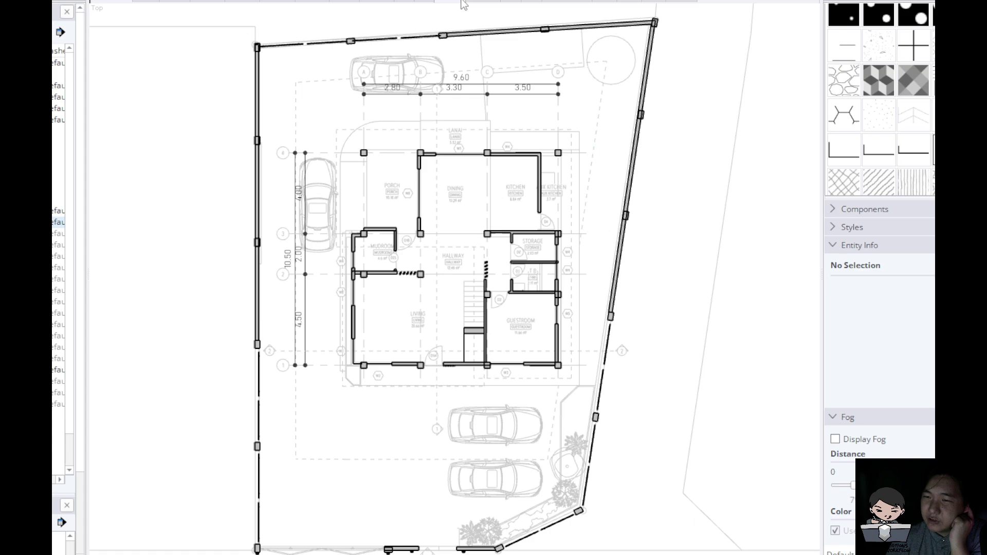
{"action": "left_click", "coordinate": [514, 2]}
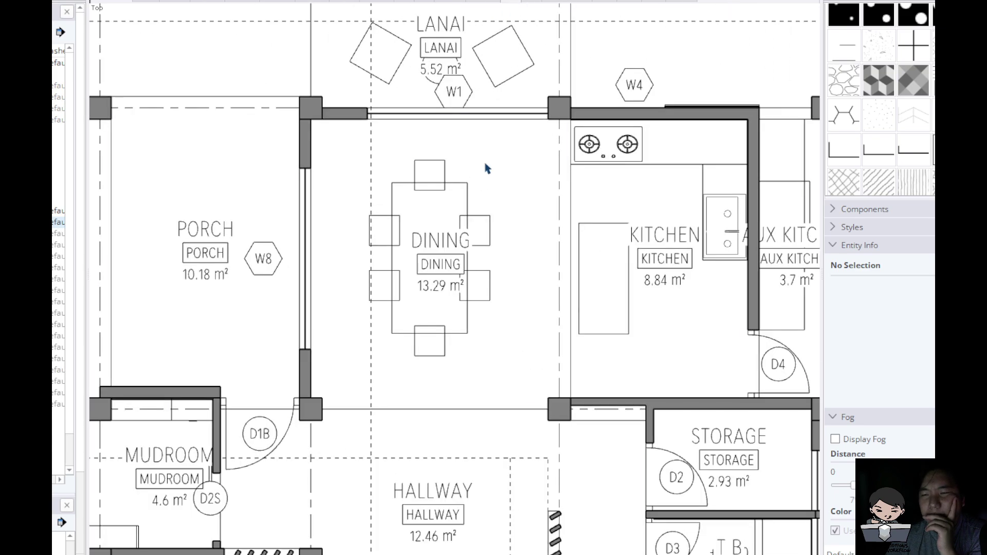
{"action": "scroll", "coordinate": [394, 199], "scroll_direction": "down", "scroll_amount": 3}
{"action": "middle_click_drag", "start_coordinate": [394, 355], "coordinate": [255, 199]}
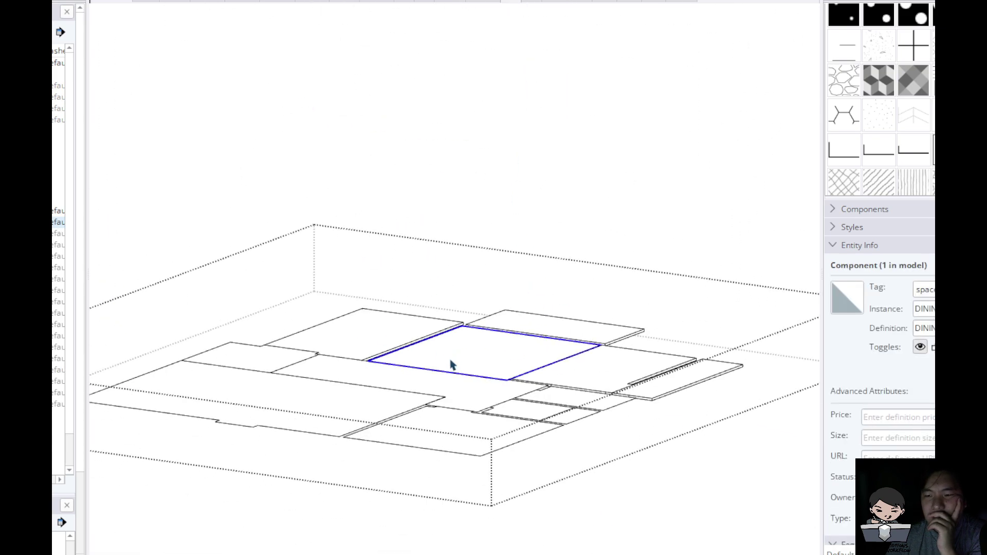
- Inspect the individual room space components of the ground floor
{"action": "left_click", "coordinate": [257, 363]}
{"action": "left_click", "coordinate": [257, 401]}
{"action": "left_click", "coordinate": [437, 444]}
{"action": "left_click", "coordinate": [619, 389]}
{"action": "middle_click_drag", "start_coordinate": [330, 238], "coordinate": [514, 488]}
- Set the component definition name of the dining space to 60x60
{"action": "left_click", "coordinate": [454, 303]}
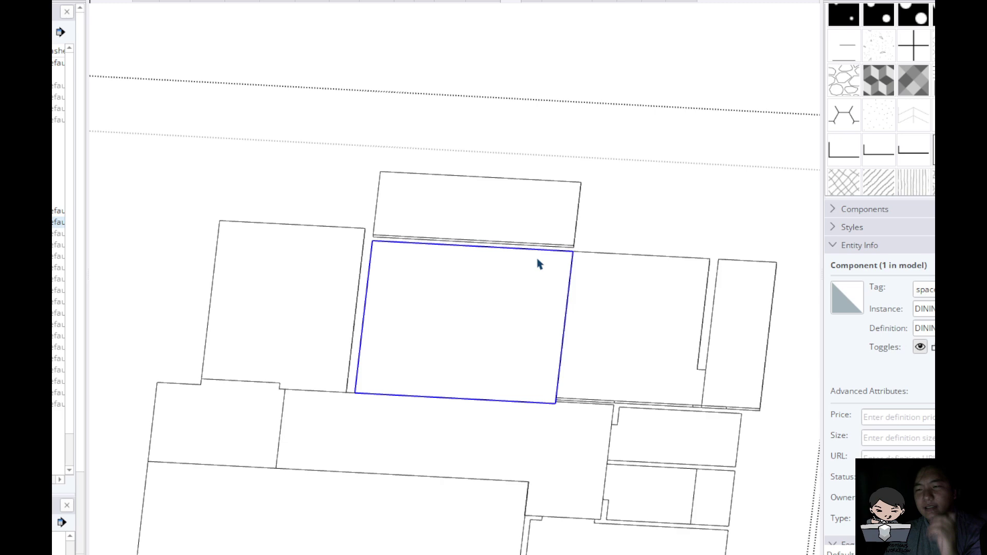
{"action": "scroll", "coordinate": [569, 315], "scroll_direction": "up", "scroll_amount": 6}
{"action": "middle_click_drag", "start_coordinate": [426, 177], "coordinate": [635, 463], "text": "shift"}
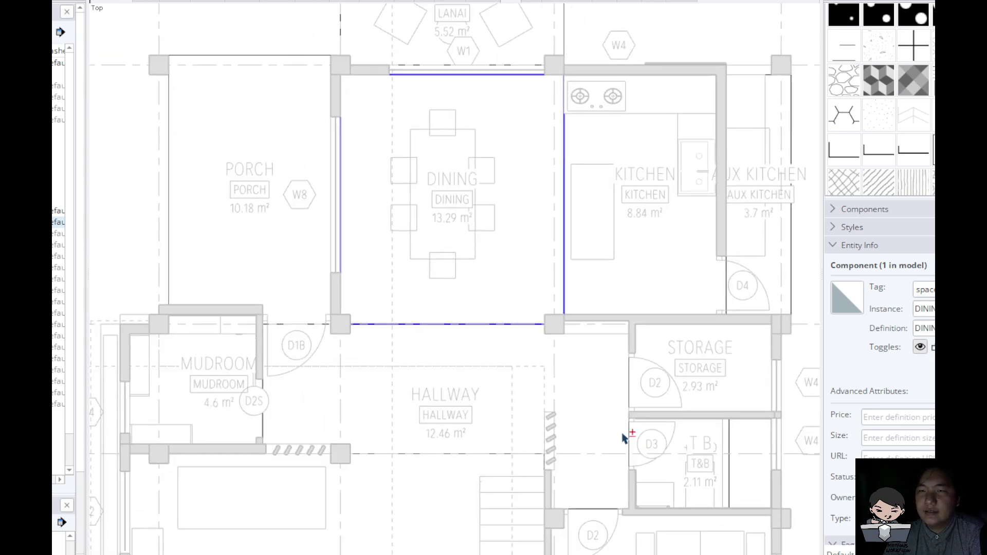
{"action": "scroll", "coordinate": [452, 162], "scroll_direction": "up", "scroll_amount": 5}
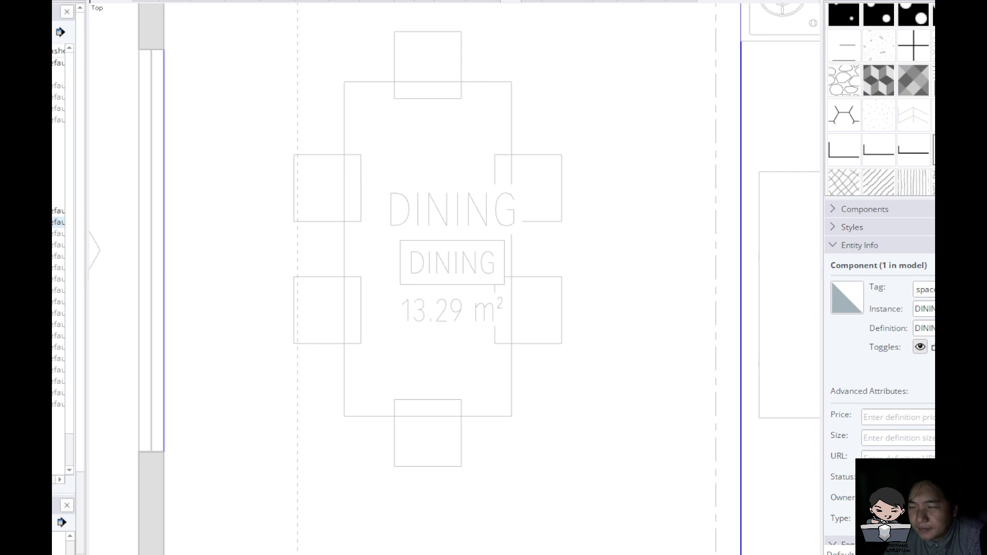
{"action": "left_click_drag", "start_coordinate": [934, 328], "coordinate": [750, 325]}
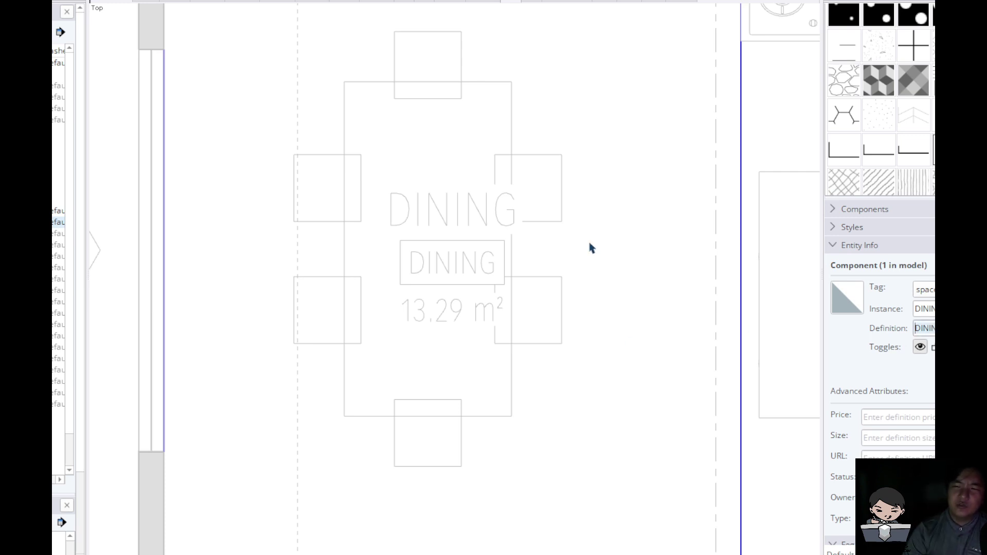
{"action": "key", "text": "ctrl+a"}
{"action": "type", "text": "3"}
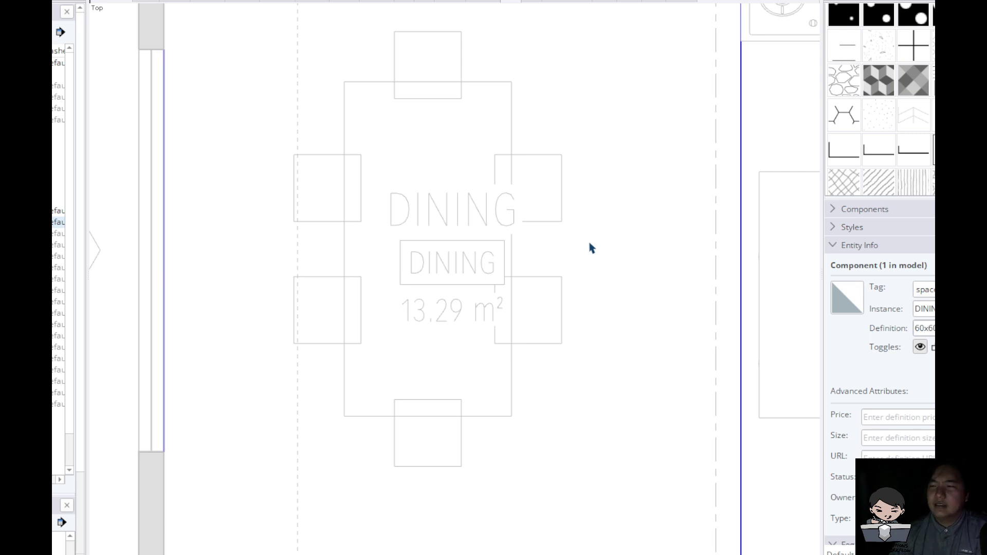
- Generate a centred Style 2 zone label for the dining space with Auto VBO
{"action": "scroll", "coordinate": [358, 213], "scroll_direction": "down", "scroll_amount": 2}
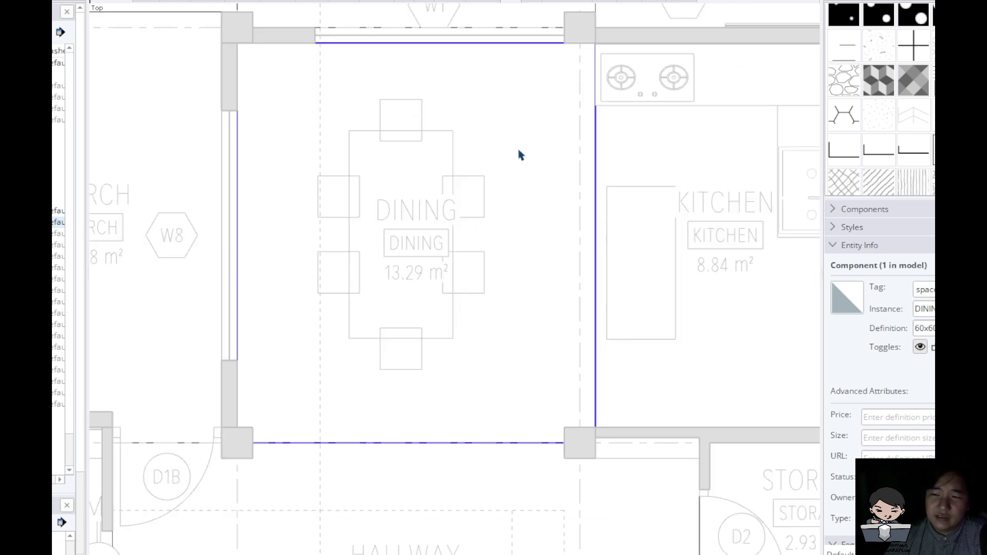
{"action": "scroll", "coordinate": [533, 140], "scroll_direction": "down", "scroll_amount": 2}
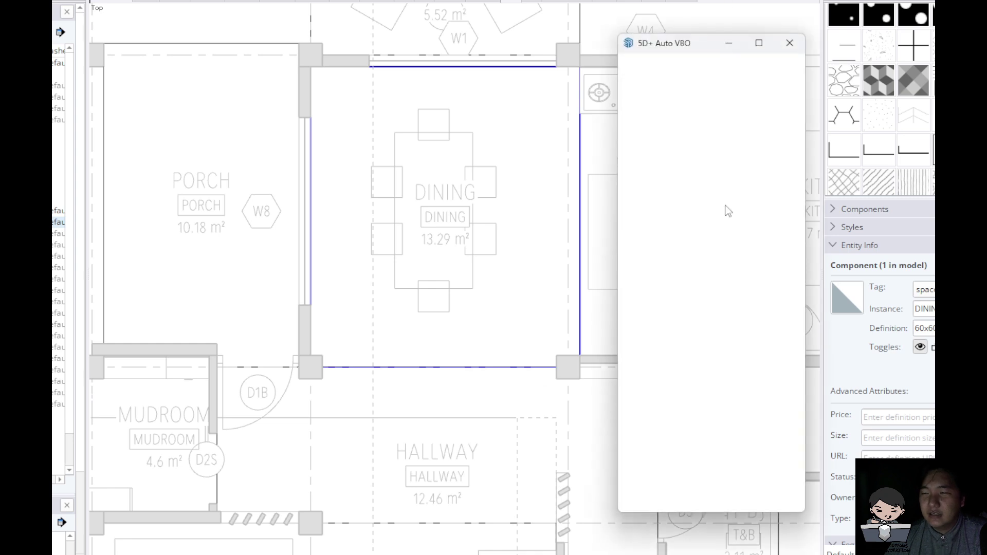
{"action": "left_click", "coordinate": [694, 463]}
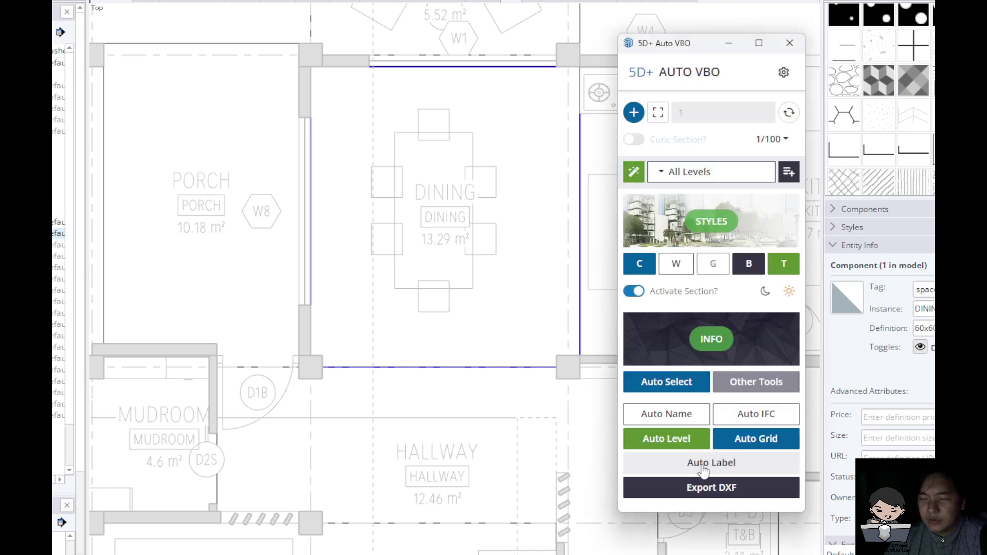
{"action": "left_click", "coordinate": [694, 202]}
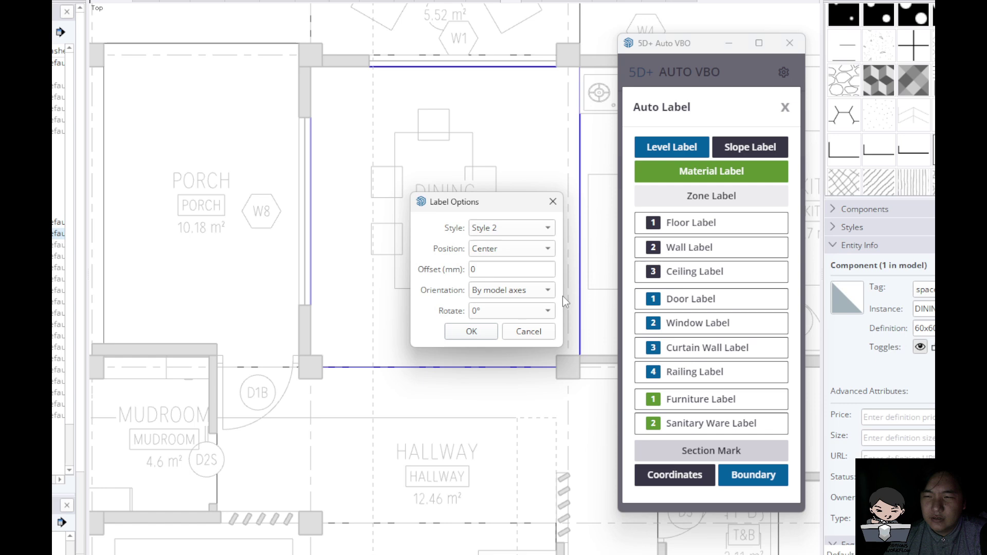
{"action": "left_click", "coordinate": [466, 333]}
{"action": "scroll", "coordinate": [477, 213], "scroll_direction": "up", "scroll_amount": 3}
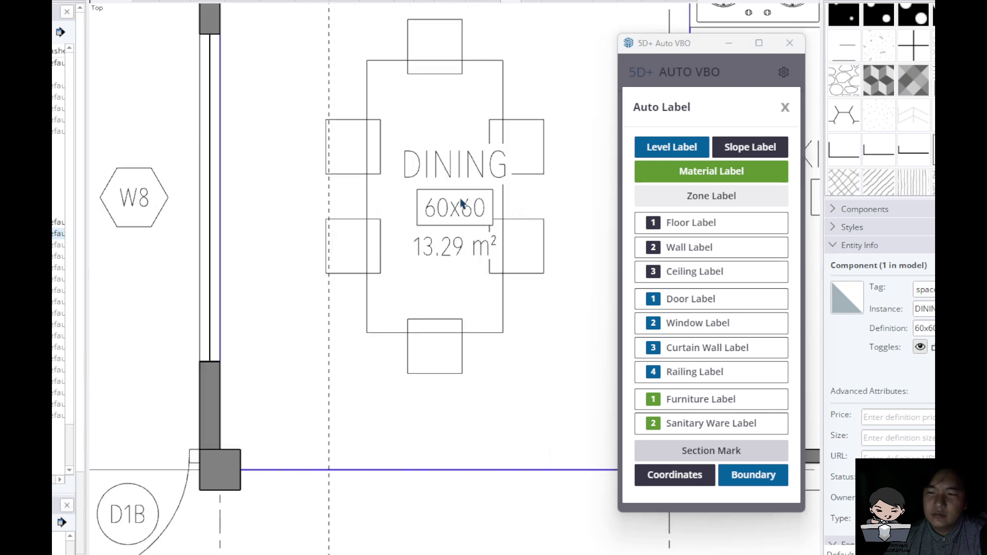
- Set the porch space's definition to 40x40 and try to give the lanai space the same definition name
{"action": "scroll", "coordinate": [482, 219], "scroll_direction": "down", "scroll_amount": 4}
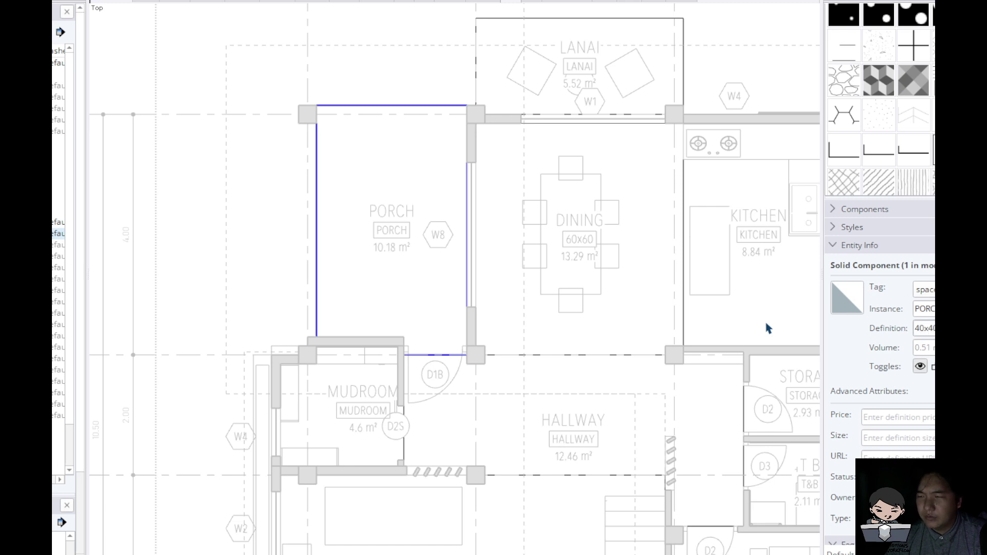
{"action": "left_click", "coordinate": [625, 74]}
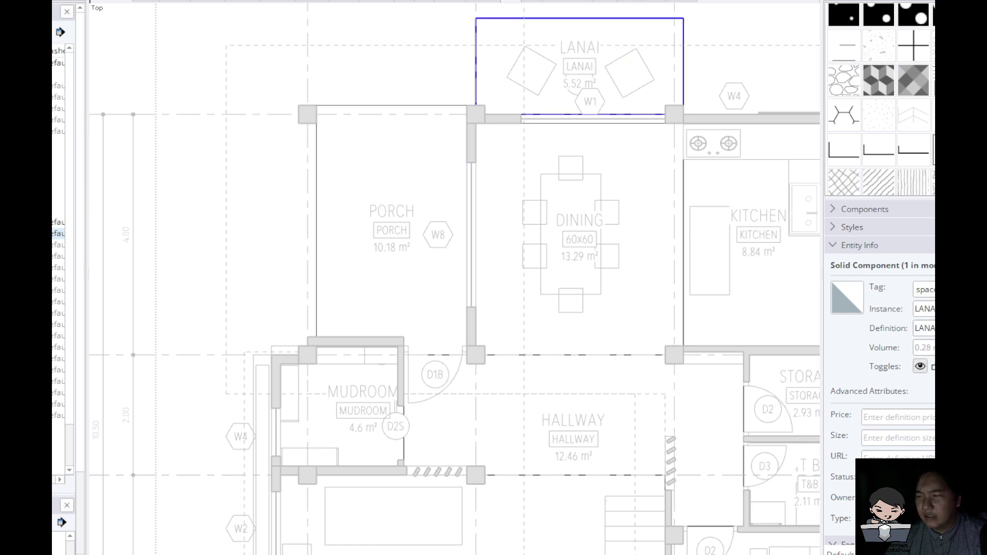
{"action": "left_click_drag", "start_coordinate": [934, 328], "coordinate": [792, 315]}
{"action": "type", "text": "40x40"}
{"action": "key", "text": "Return"}
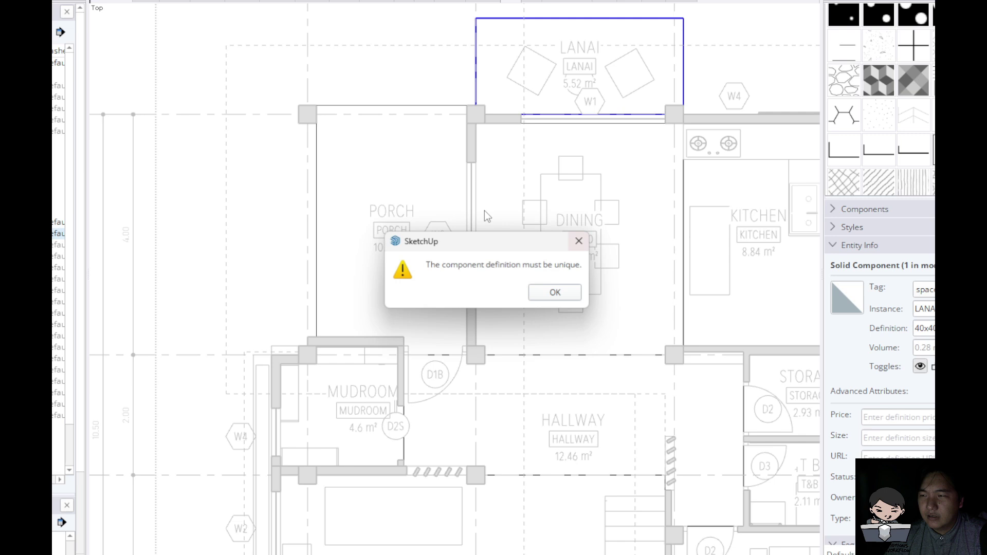
{"action": "left_click", "coordinate": [563, 298]}
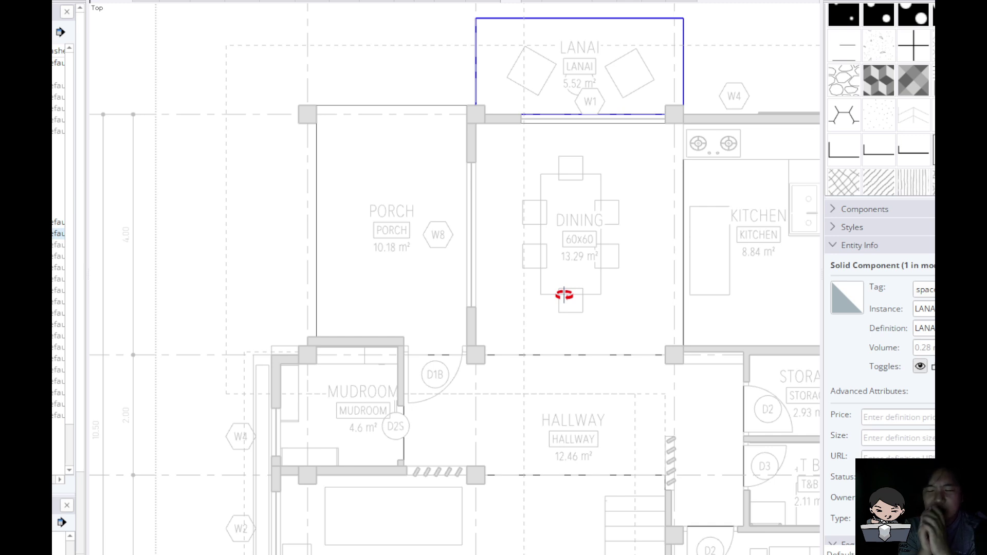
- Regenerate the zone labels of all ground floor spaces in Style 1, centred and oriented by model axes
{"action": "scroll", "coordinate": [403, 230], "scroll_direction": "up", "scroll_amount": 6}
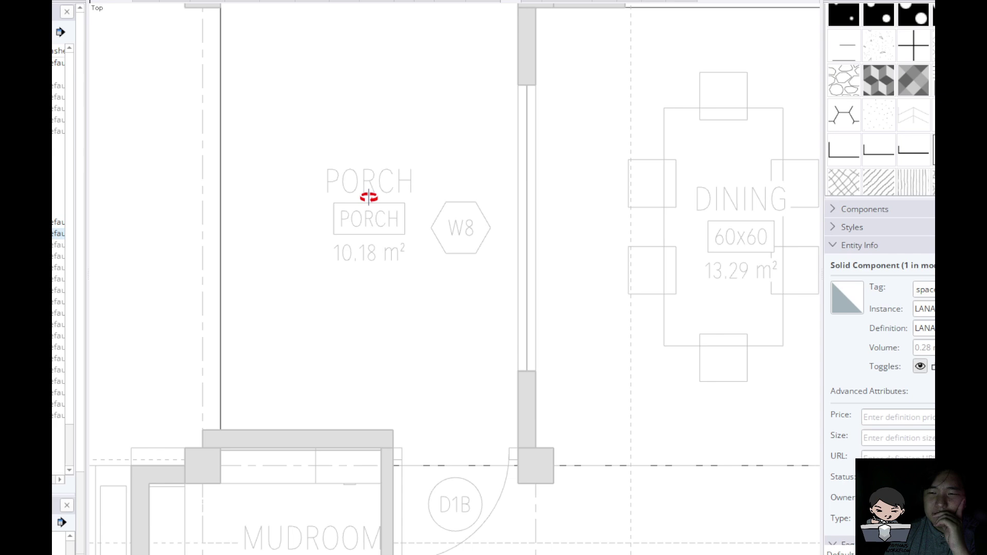
{"action": "scroll", "coordinate": [369, 197], "scroll_direction": "down", "scroll_amount": 2}
{"action": "scroll", "coordinate": [368, 197], "scroll_direction": "down", "scroll_amount": 2}
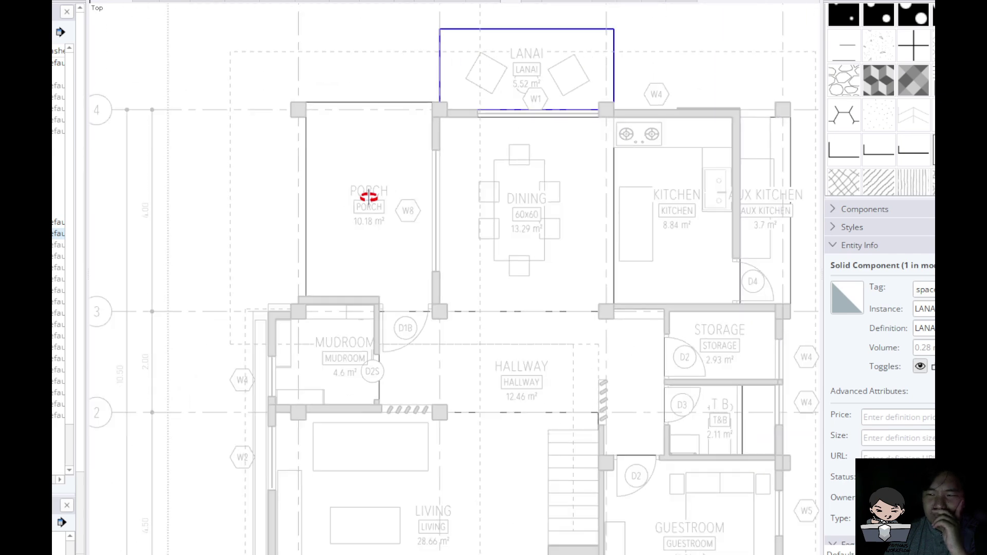
{"action": "scroll", "coordinate": [504, 150], "scroll_direction": "up", "scroll_amount": 2}
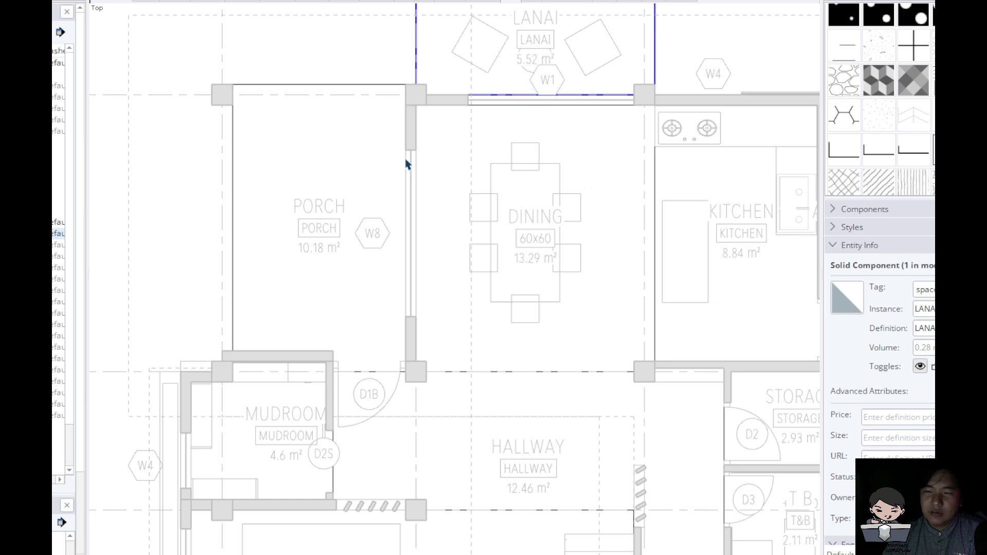
{"action": "scroll", "coordinate": [314, 232], "scroll_direction": "up", "scroll_amount": 1}
{"action": "left_click", "coordinate": [326, 227]}
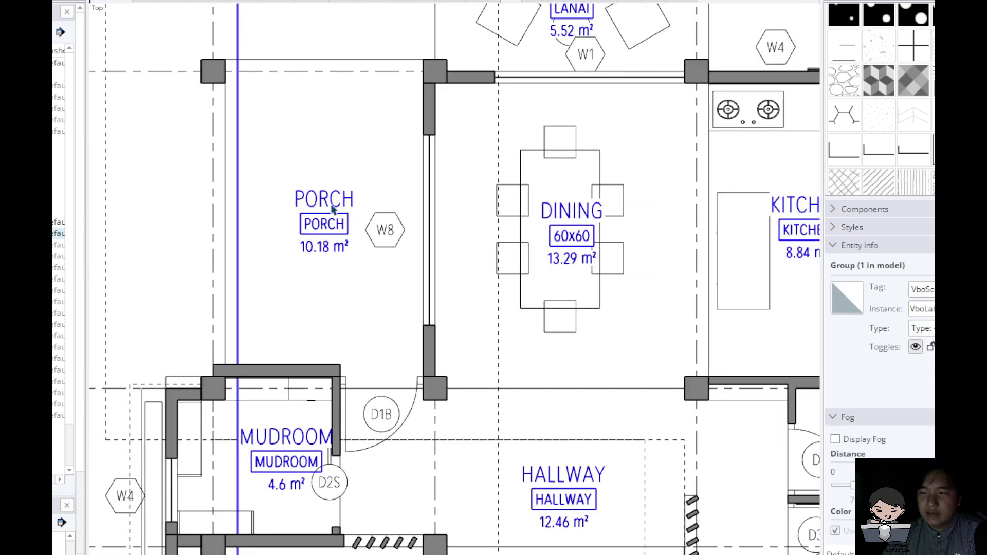
{"action": "left_click", "coordinate": [352, 153]}
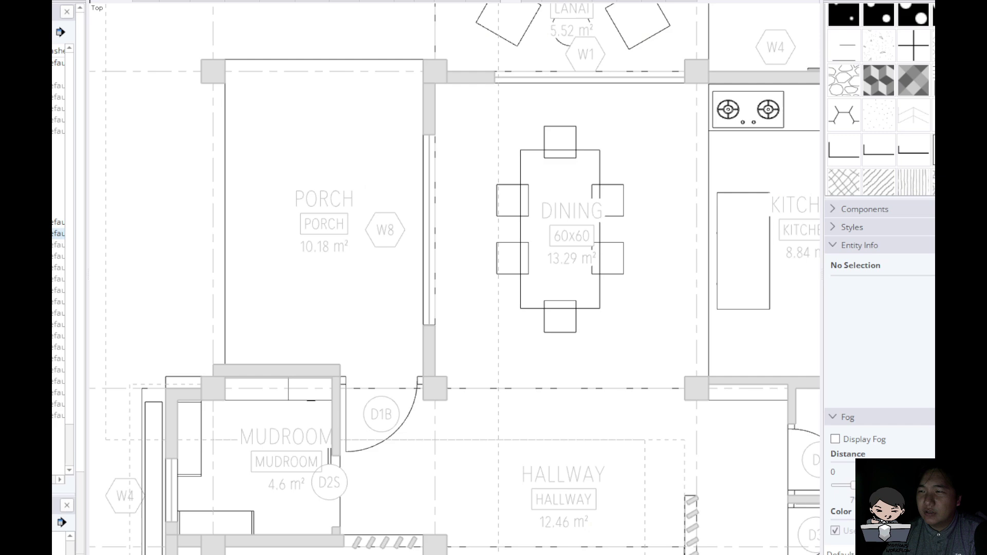
{"action": "left_click", "coordinate": [493, 229]}
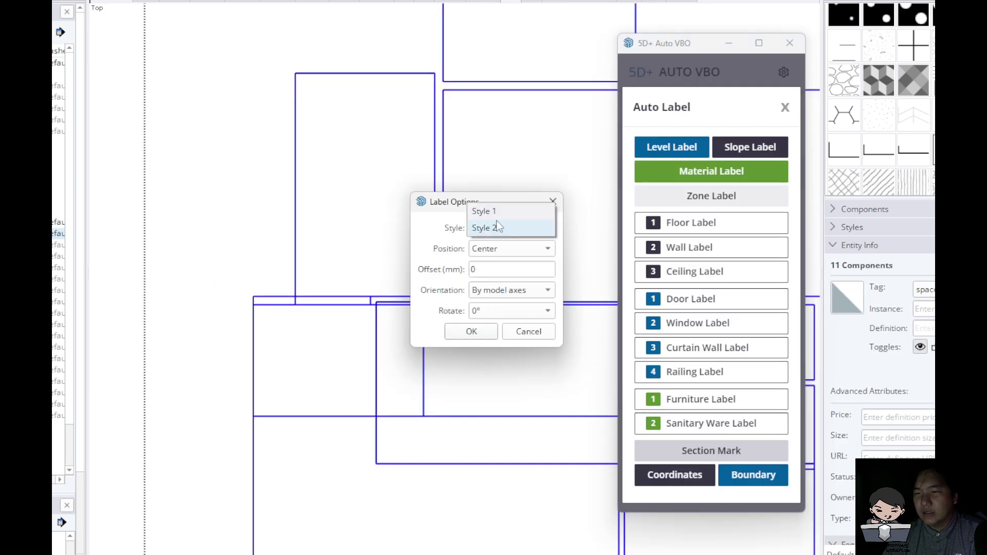
{"action": "left_click", "coordinate": [498, 228]}
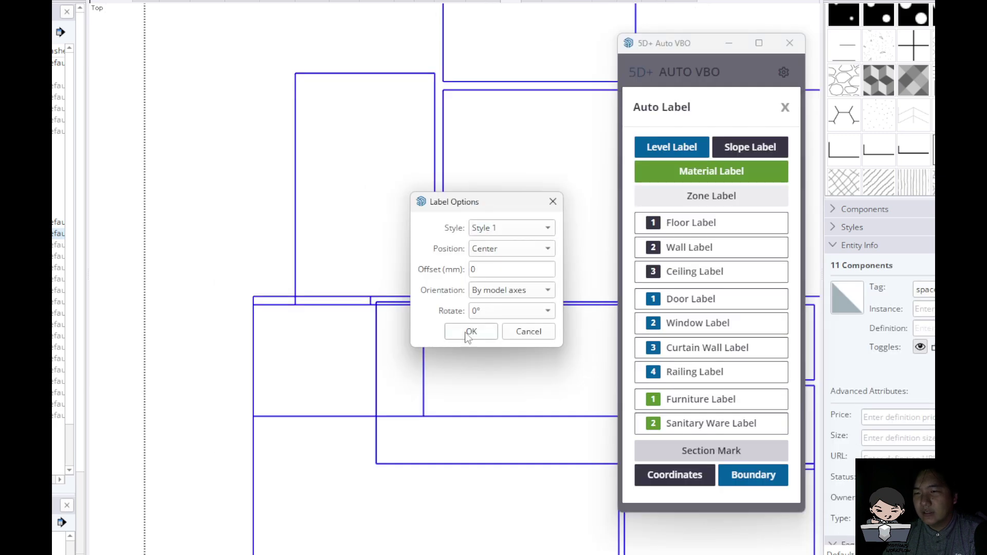
{"action": "left_click", "coordinate": [469, 333]}
- Examine the regenerated room names, areas and level markers across the ground floor rooms
{"action": "scroll", "coordinate": [397, 195], "scroll_direction": "up", "scroll_amount": 4}
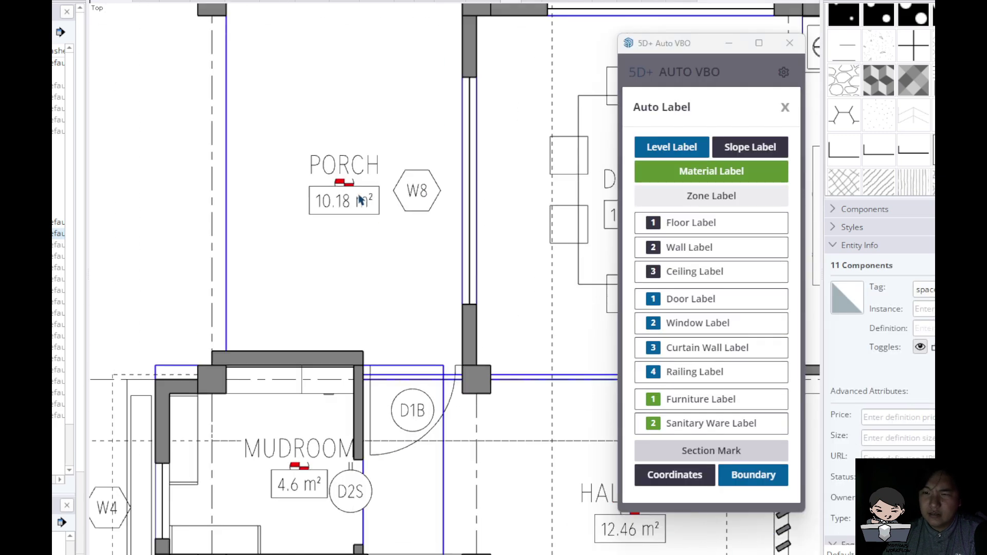
{"action": "scroll", "coordinate": [352, 189], "scroll_direction": "down", "scroll_amount": 2}
{"action": "middle_click_drag", "start_coordinate": [481, 193], "coordinate": [293, 211], "text": "shift"}
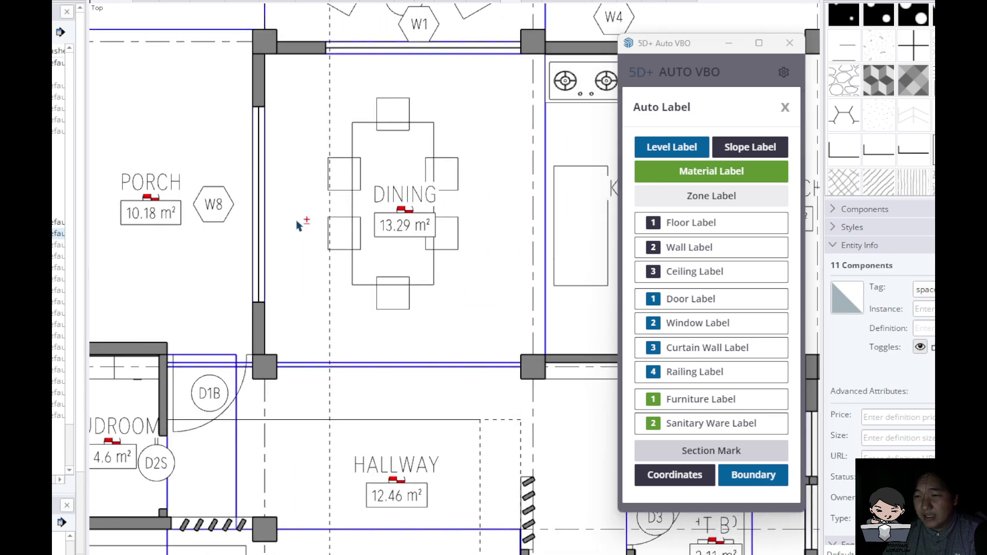
{"action": "scroll", "coordinate": [445, 169], "scroll_direction": "down", "scroll_amount": 1}
{"action": "middle_click_drag", "start_coordinate": [445, 169], "coordinate": [158, 181], "text": "shift"}
{"action": "scroll", "coordinate": [353, 253], "scroll_direction": "up", "scroll_amount": 2}
{"action": "double_click", "coordinate": [366, 249]}
{"action": "scroll", "coordinate": [367, 249], "scroll_direction": "down", "scroll_amount": 5}
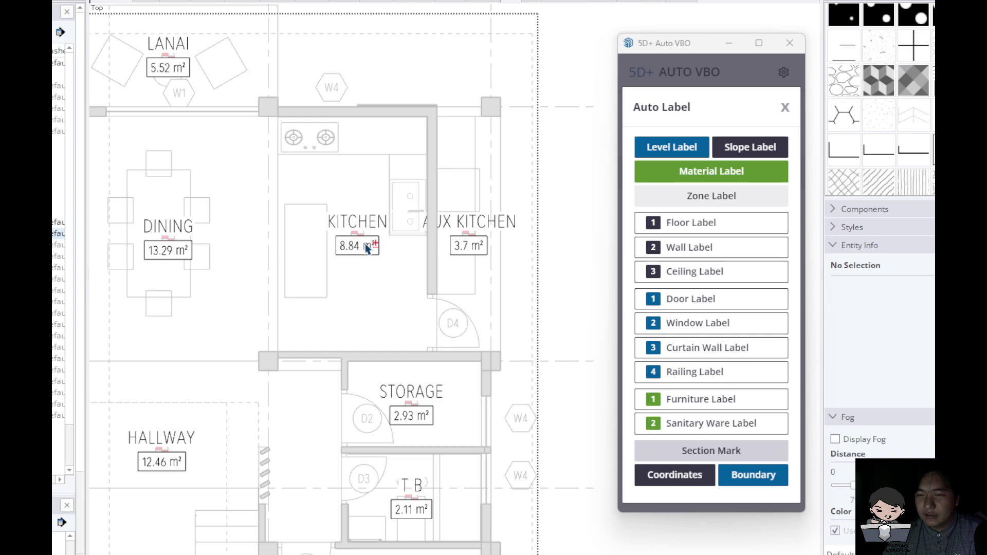
{"action": "middle_click_drag", "start_coordinate": [397, 229], "coordinate": [419, 216], "text": "shift"}
{"action": "scroll", "coordinate": [300, 379], "scroll_direction": "up", "scroll_amount": 3}
{"action": "scroll", "coordinate": [299, 309], "scroll_direction": "down", "scroll_amount": 2}
{"action": "scroll", "coordinate": [353, 173], "scroll_direction": "up", "scroll_amount": 3}
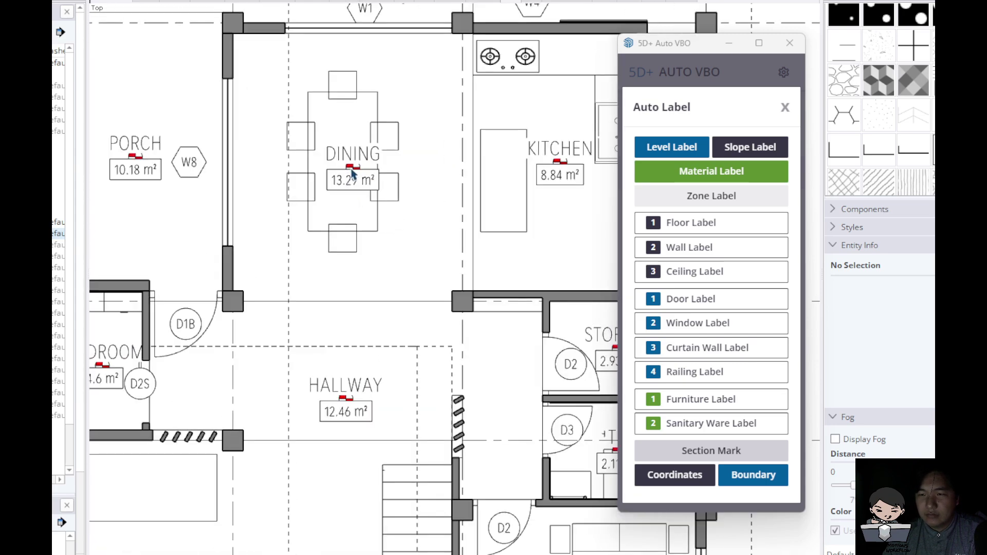
- Check how the dining room's level marker and zone label are grouped by inspecting each label group
{"action": "scroll", "coordinate": [353, 170], "scroll_direction": "up", "scroll_amount": 2}
{"action": "double_click", "coordinate": [353, 168]}
{"action": "left_click", "coordinate": [354, 169]}
{"action": "scroll", "coordinate": [355, 169], "scroll_direction": "down", "scroll_amount": 3}
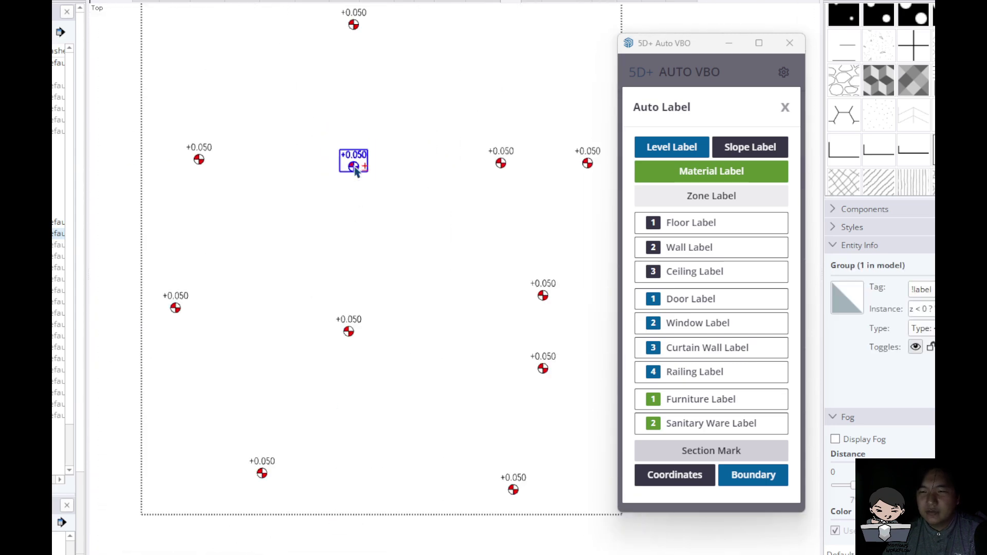
{"action": "scroll", "coordinate": [355, 169], "scroll_direction": "up", "scroll_amount": 1}
{"action": "left_click", "coordinate": [390, 190]}
{"action": "scroll", "coordinate": [396, 189], "scroll_direction": "up", "scroll_amount": 1}
{"action": "left_click", "coordinate": [339, 172]}
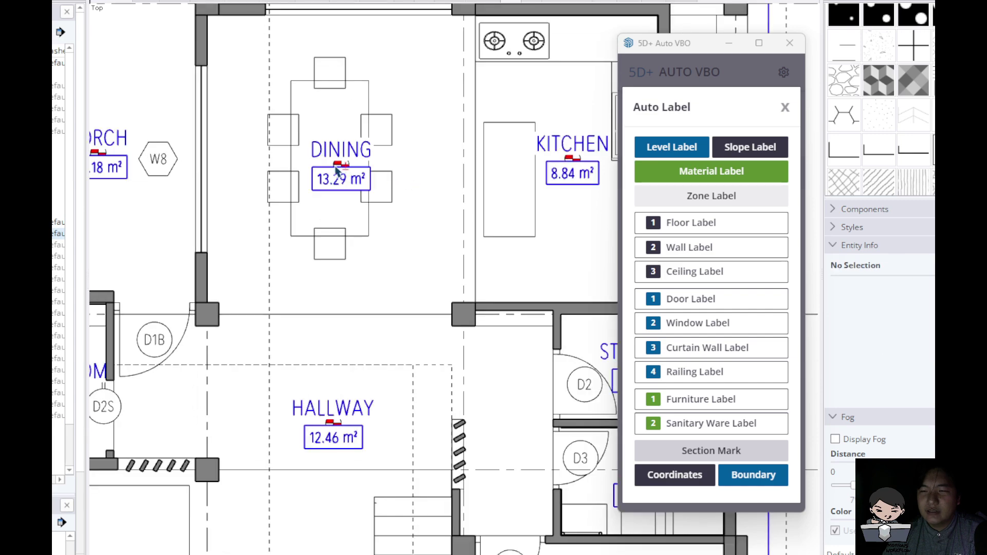
- Try moving the dining room's level marker vertically above the floor inside its label group
{"action": "middle_click_drag", "start_coordinate": [337, 171], "coordinate": [553, 98]}
{"action": "scroll", "coordinate": [406, 334], "scroll_direction": "up", "scroll_amount": 4}
{"action": "double_click", "coordinate": [412, 335]}
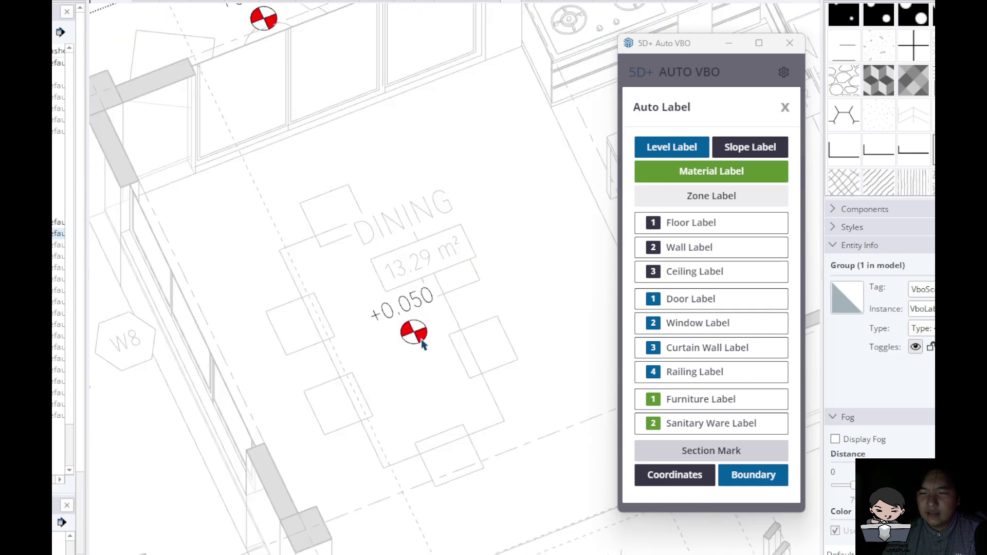
{"action": "left_click", "coordinate": [411, 337]}
{"action": "scroll", "coordinate": [411, 338], "scroll_direction": "up", "scroll_amount": 1}
{"action": "middle_click_drag", "start_coordinate": [412, 337], "coordinate": [441, 288]}
{"action": "key", "text": "m"}
{"action": "left_click", "coordinate": [443, 325]}
{"action": "left_click", "coordinate": [445, 280]}
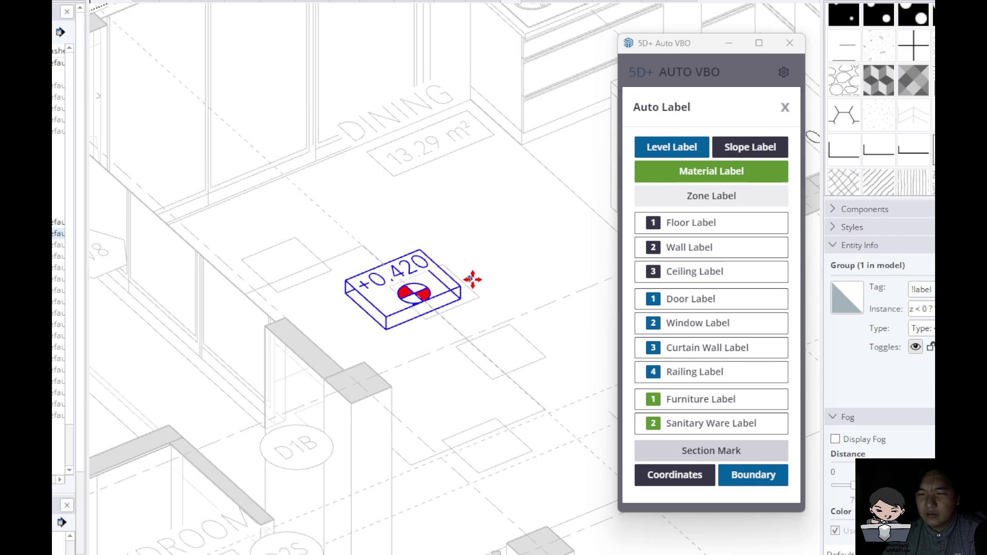
{"action": "scroll", "coordinate": [414, 278], "scroll_direction": "up", "scroll_amount": 2}
{"action": "scroll", "coordinate": [393, 281], "scroll_direction": "down", "scroll_amount": 6}
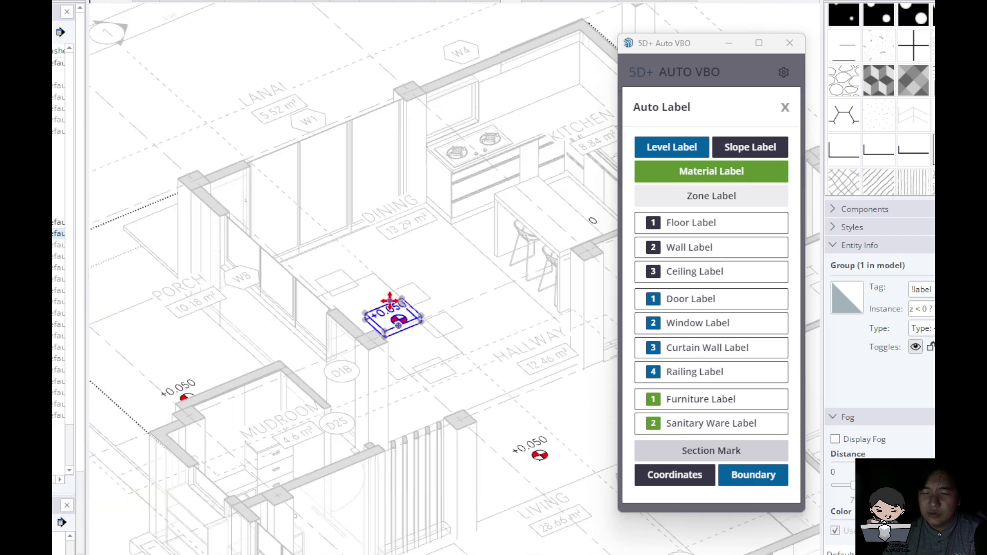
- Move all ground floor level markers below the rooms' area labels in the top view
{"action": "middle_click_drag", "start_coordinate": [395, 383], "coordinate": [194, 361]}
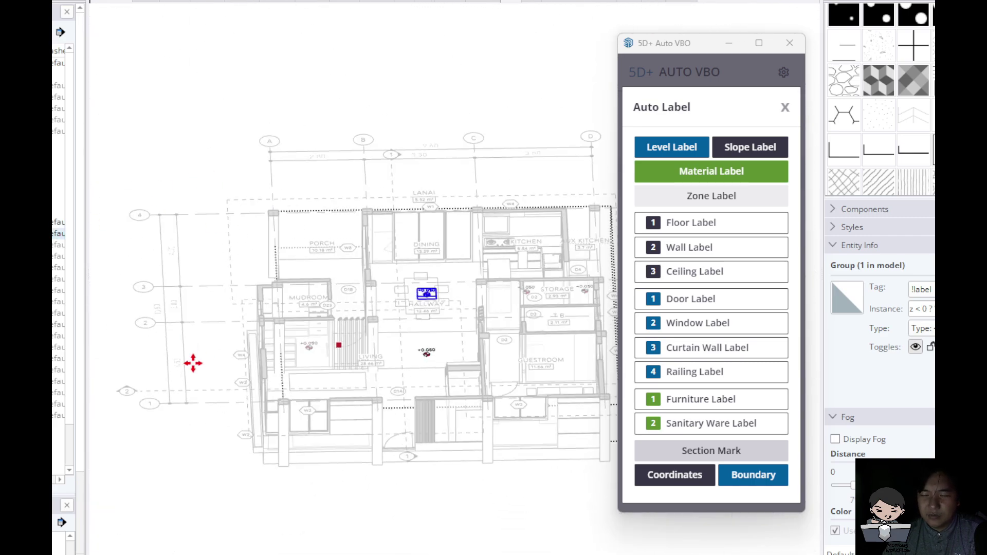
{"action": "key", "text": "F2"}
{"action": "scroll", "coordinate": [443, 232], "scroll_direction": "up", "scroll_amount": 5}
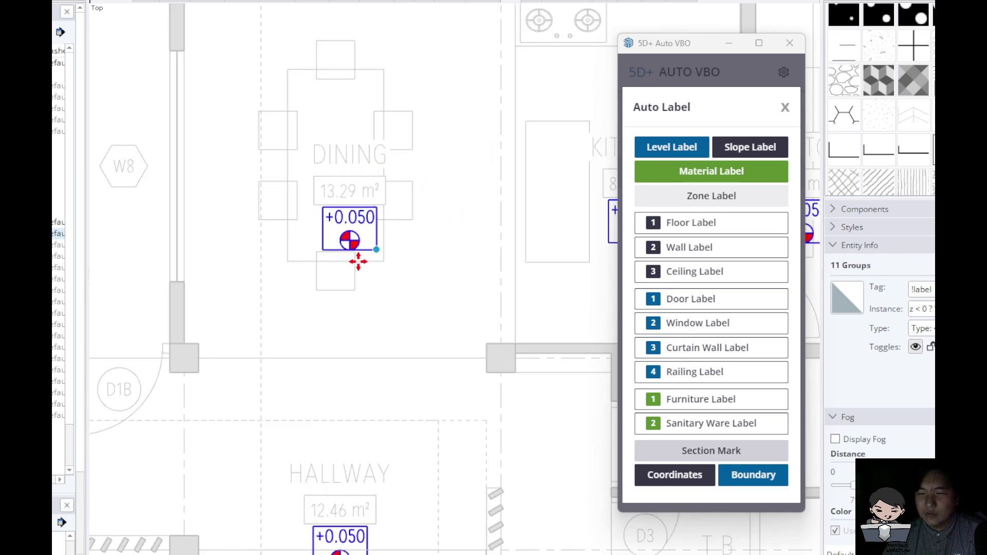
- Check the ground floor labels in plan and the roof level marks in the front elevation
{"action": "scroll", "coordinate": [355, 256], "scroll_direction": "down", "scroll_amount": 4}
{"action": "left_click", "coordinate": [335, 172]}
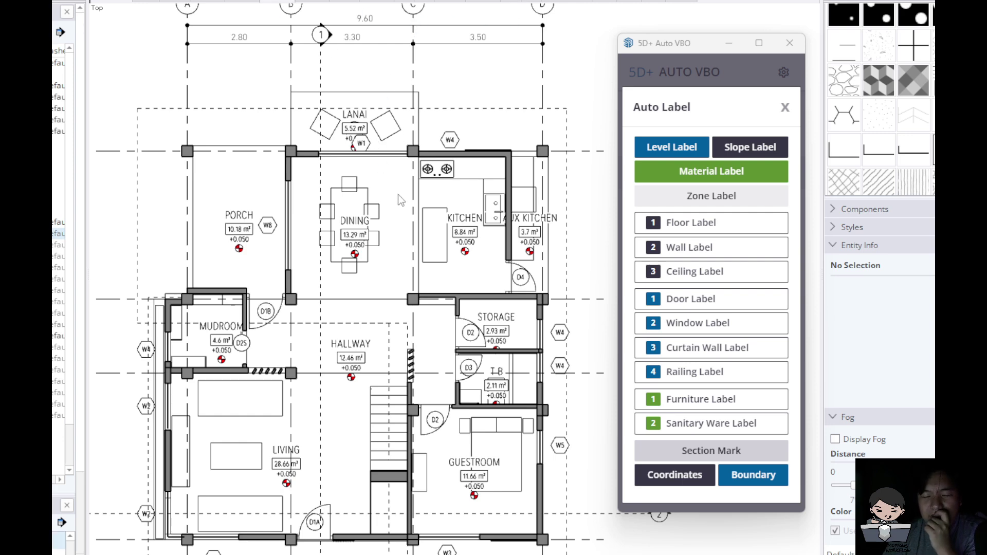
{"action": "key", "text": "F3"}
{"action": "scroll", "coordinate": [151, 188], "scroll_direction": "up", "scroll_amount": 5}
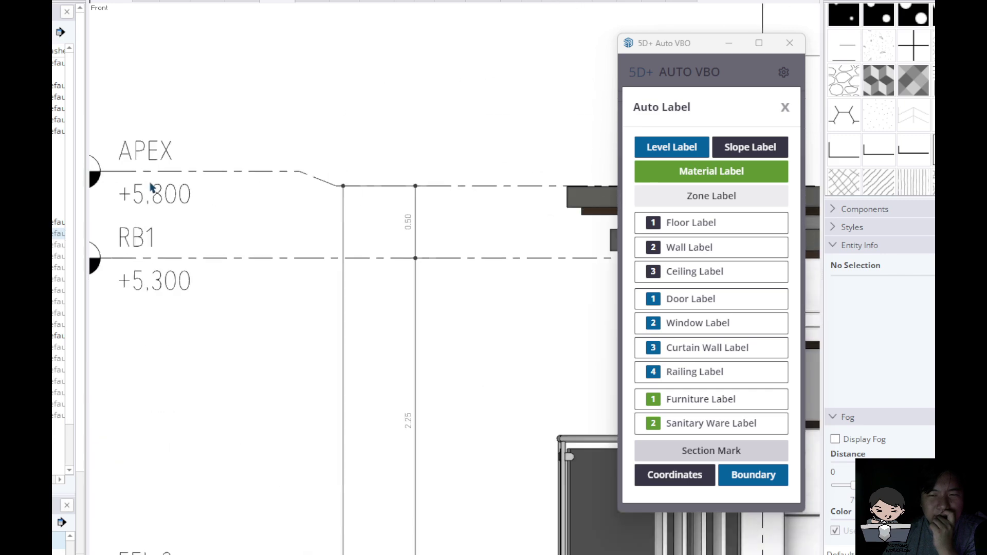
{"action": "scroll", "coordinate": [152, 188], "scroll_direction": "down", "scroll_amount": 5}
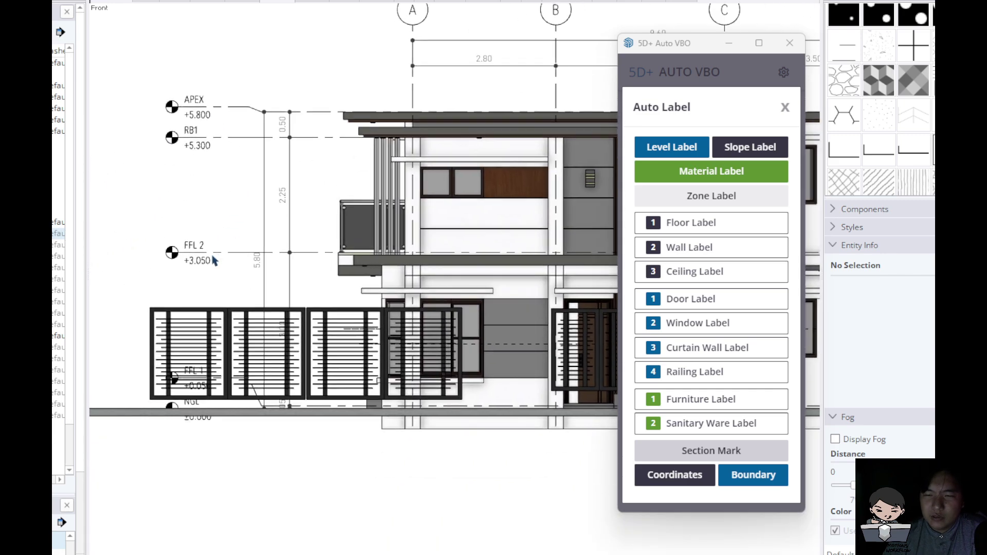
- Inspect the front elevation's level grid group around the FFL 1 and NGL lines
{"action": "double_click", "coordinate": [210, 255]}
{"action": "left_click", "coordinate": [211, 256]}
{"action": "key", "text": "h"}
{"action": "scroll", "coordinate": [275, 412], "scroll_direction": "up", "scroll_amount": 5}
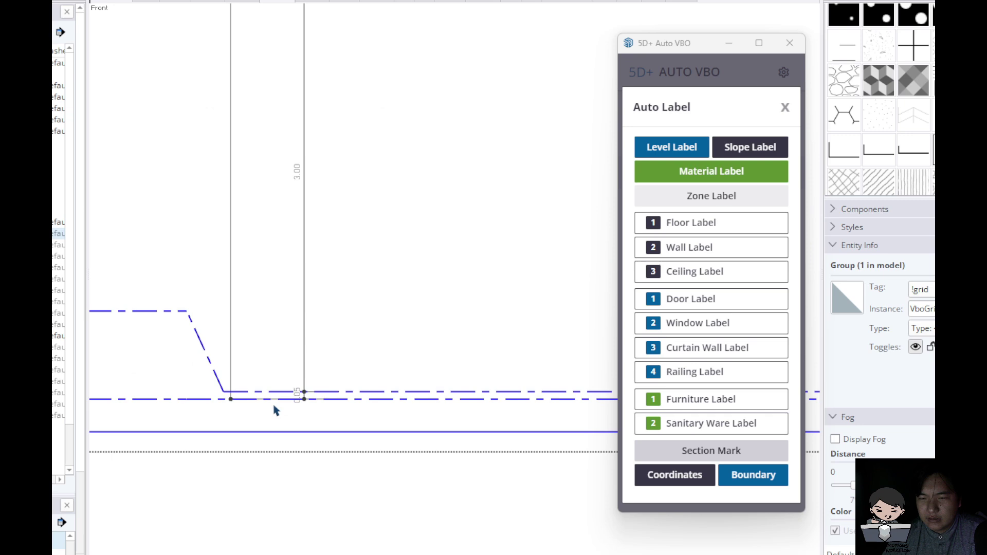
{"action": "scroll", "coordinate": [274, 407], "scroll_direction": "down", "scroll_amount": 4}
{"action": "middle_click_drag", "start_coordinate": [263, 397], "coordinate": [318, 386], "text": "shift"}
{"action": "key", "text": "Escape"}
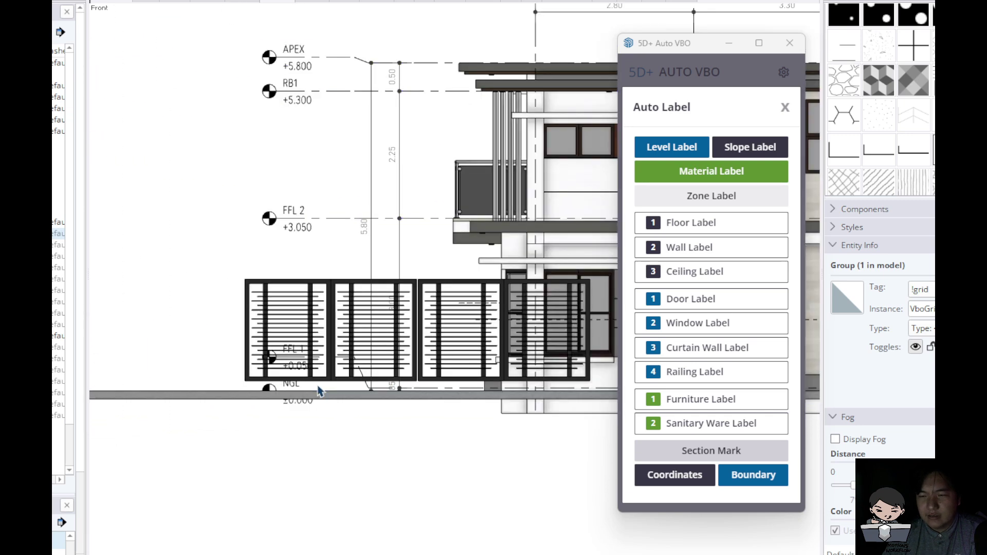
- Review the grid and level marks in the left and right elevation scenes and show the site plan scene
{"action": "scroll", "coordinate": [333, 360], "scroll_direction": "down", "scroll_amount": 3}
{"action": "middle_click_drag", "start_coordinate": [428, 284], "coordinate": [270, 385], "text": "shift"}
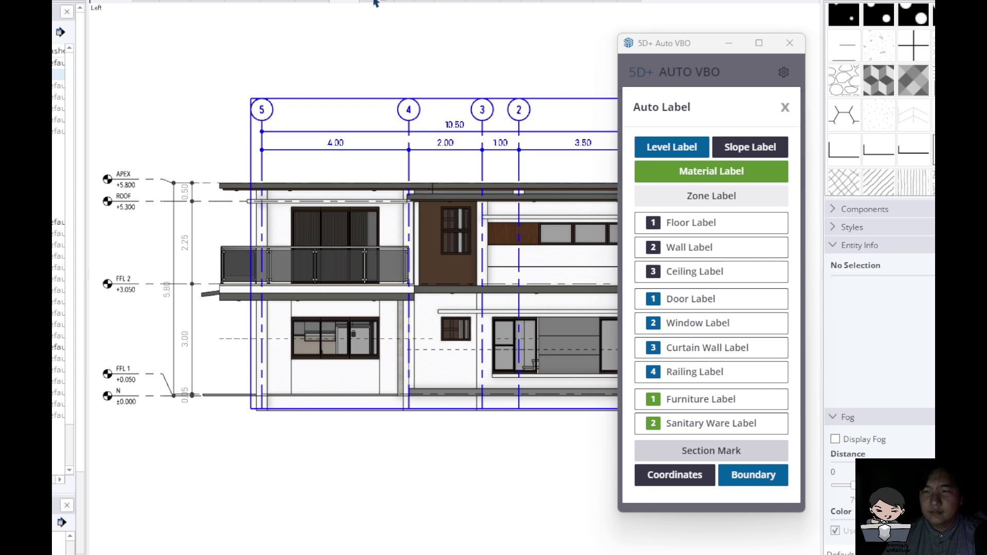
{"action": "left_click", "coordinate": [376, 3]}
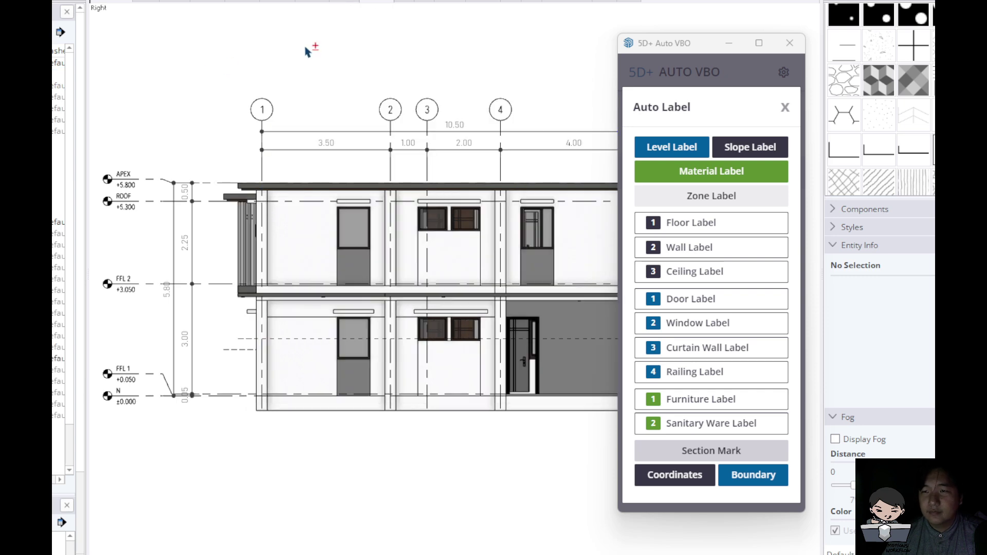
{"action": "left_click", "coordinate": [403, 2]}
{"action": "left_click", "coordinate": [450, 3]}
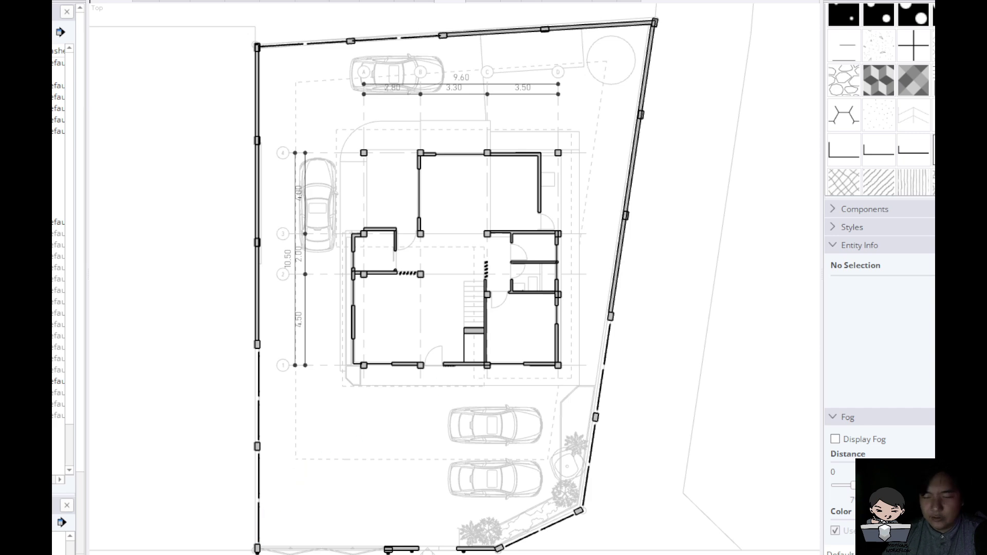
{"action": "mouse_move", "coordinate": [208, 554]}
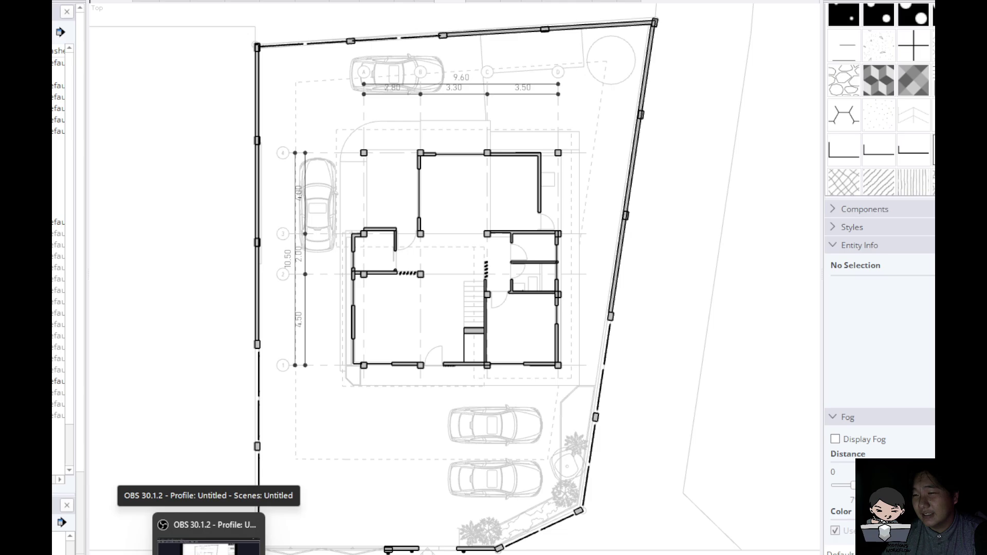